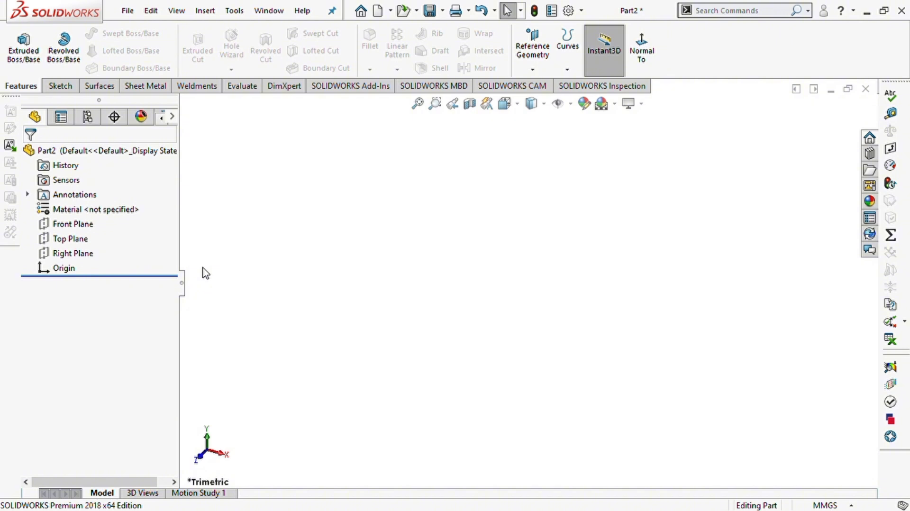
Start a sketch on the Top Plane and draw a corner rectangle about 62 mm high around the origin.
{"action": "left_click", "coordinate": [52, 238]}
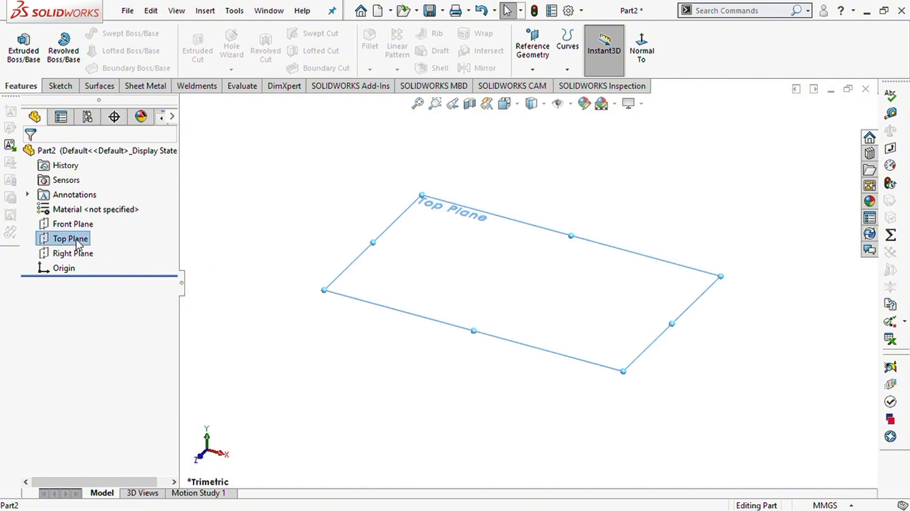
{"action": "left_click", "coordinate": [103, 230]}
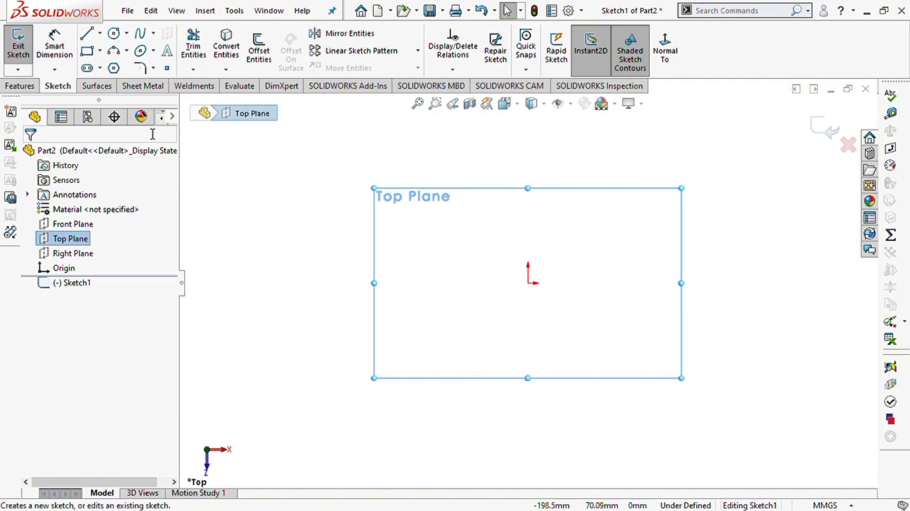
{"action": "left_click", "coordinate": [89, 57]}
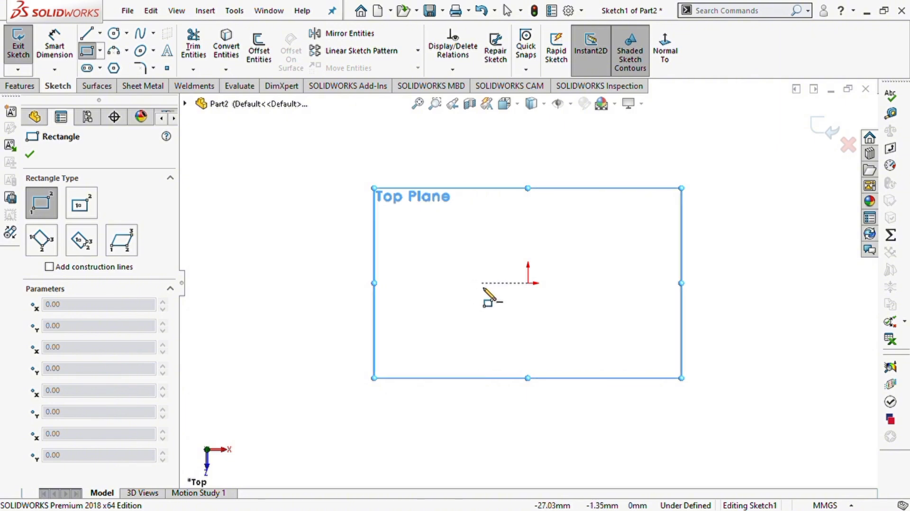
{"action": "left_click", "coordinate": [429, 232]}
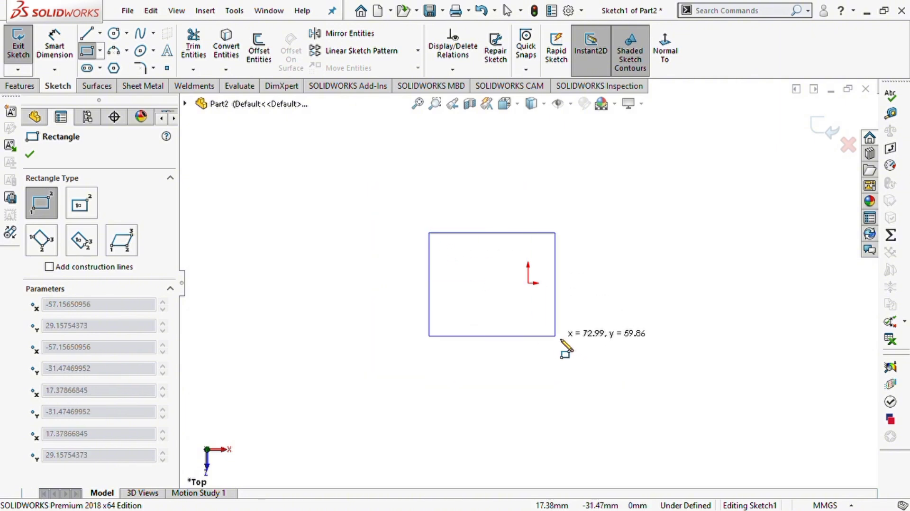
{"action": "left_click", "coordinate": [602, 340]}
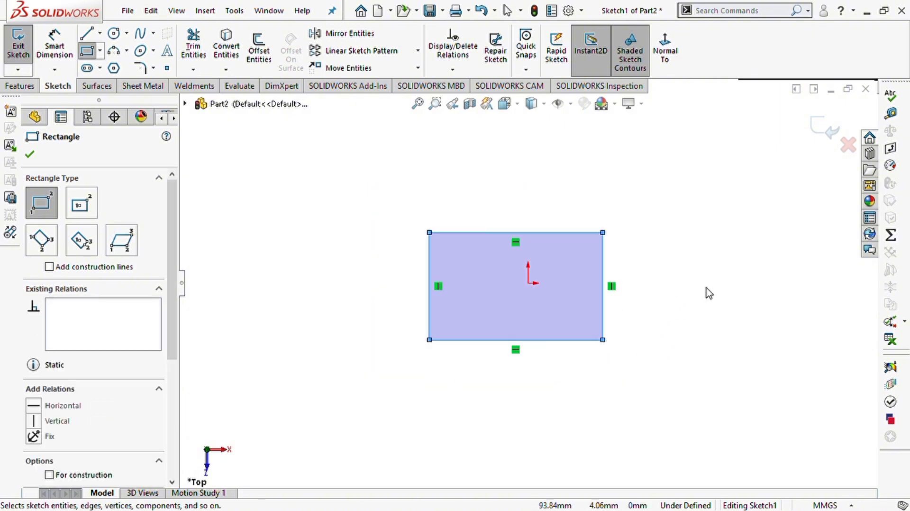
{"action": "key", "text": "Escape"}
Dimension the rectangle to 120 mm high and 100 mm wide.
{"action": "right_click_drag", "start_coordinate": [645, 393], "coordinate": [652, 325]}
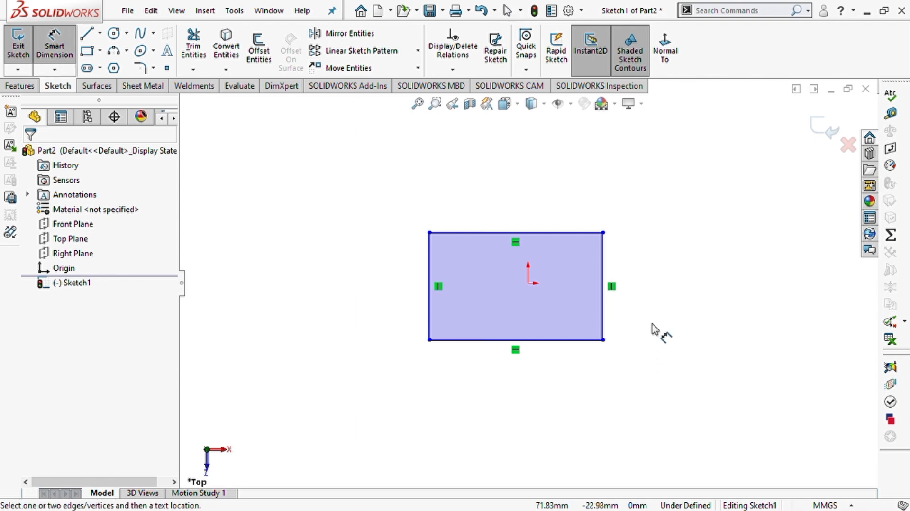
{"action": "left_click", "coordinate": [432, 327]}
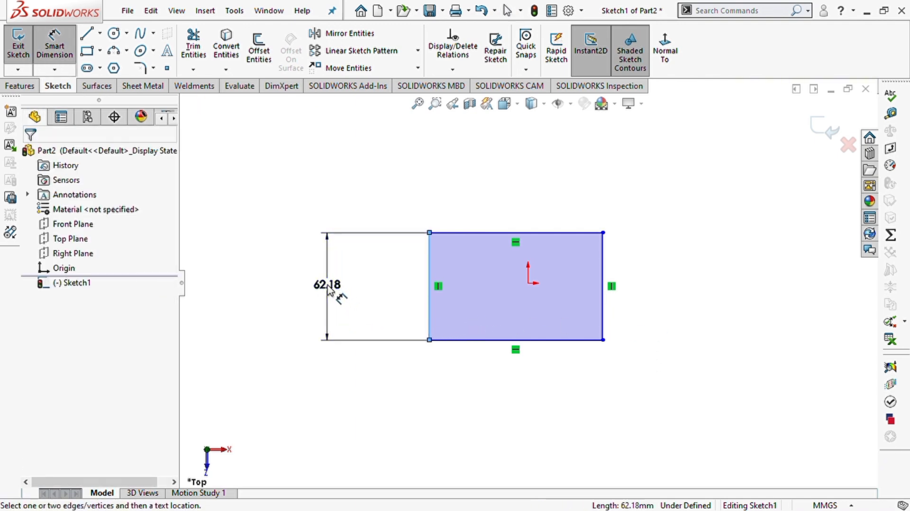
{"action": "left_click", "coordinate": [330, 290]}
{"action": "type", "text": "120"}
{"action": "key", "text": "Return"}
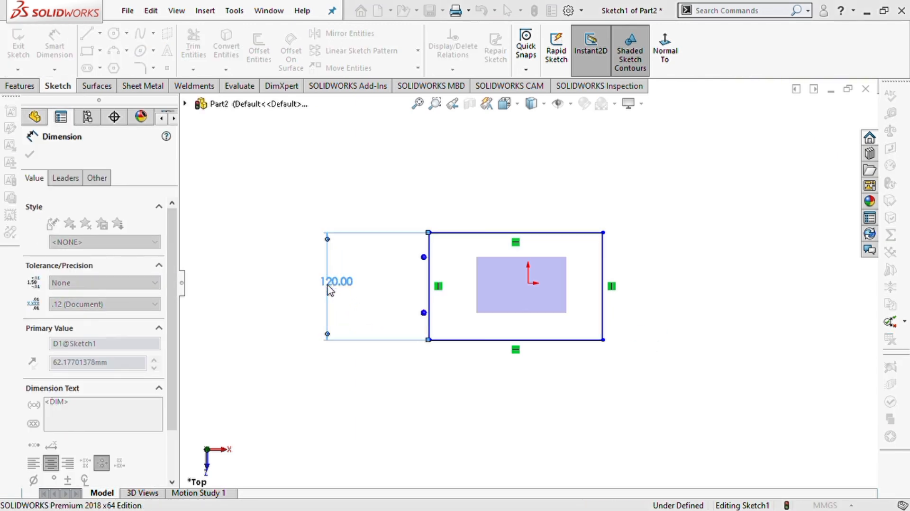
{"action": "left_click", "coordinate": [494, 232]}
{"action": "left_click", "coordinate": [487, 203]}
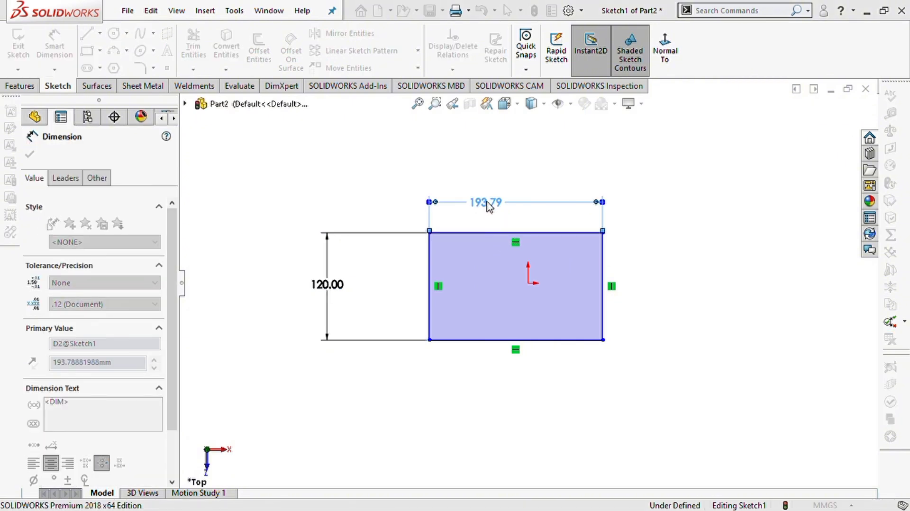
{"action": "type", "text": "100"}
{"action": "key", "text": "Return"}
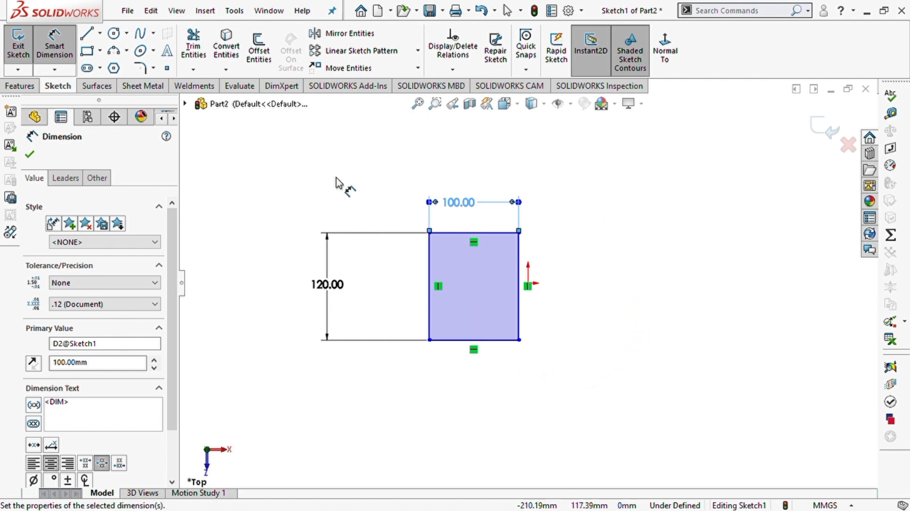
{"action": "key", "text": "Escape"}
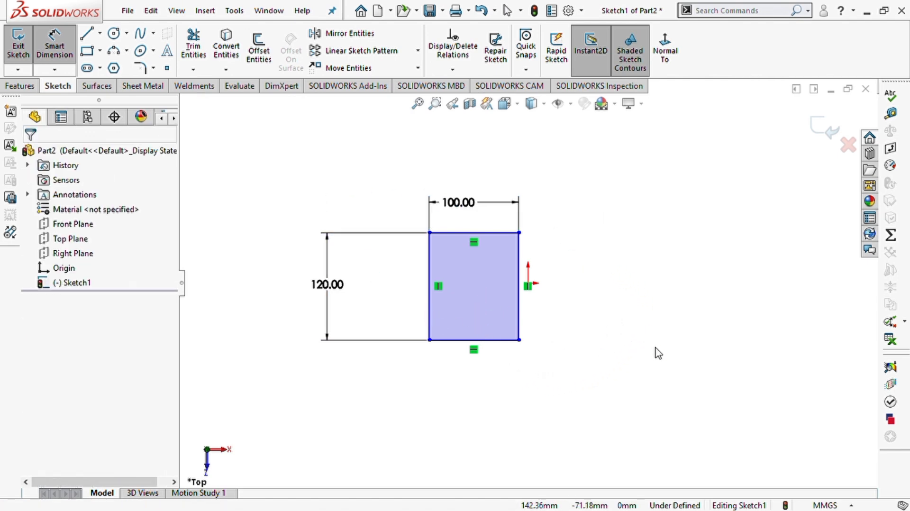
Make the midpoint of the rectangle's right vertical edge coincident with the origin.
{"action": "left_click", "coordinate": [520, 298]}
{"action": "left_click", "coordinate": [519, 286]}
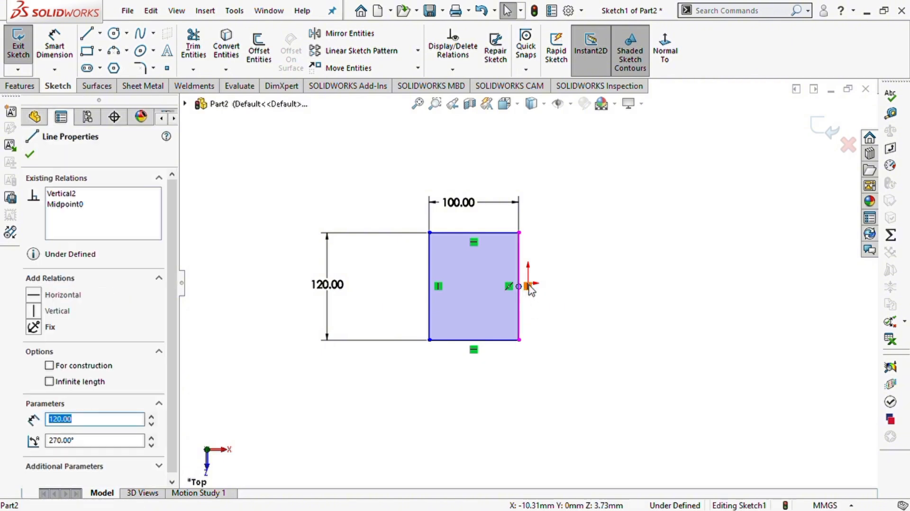
{"action": "scroll", "coordinate": [537, 287], "scroll_direction": "down", "scroll_amount": 5}
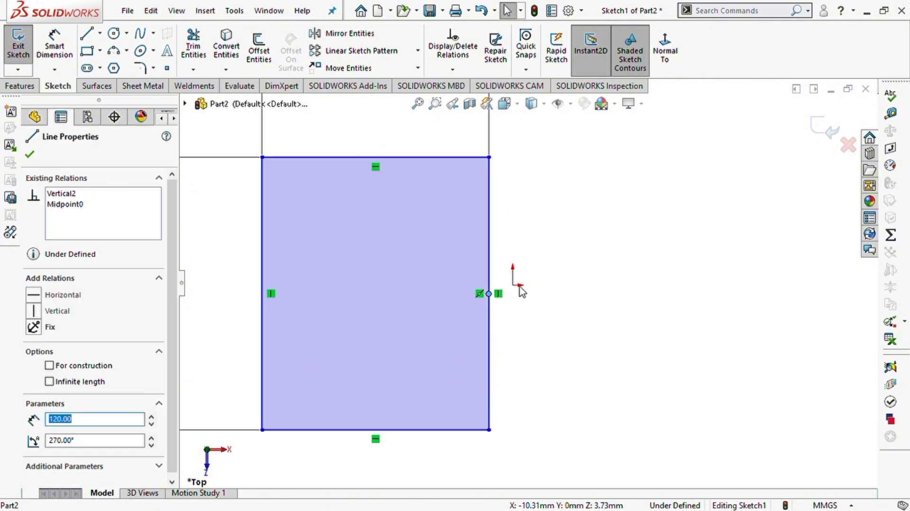
{"action": "left_click", "coordinate": [523, 285], "text": "ctrl"}
{"action": "left_click", "coordinate": [594, 233]}
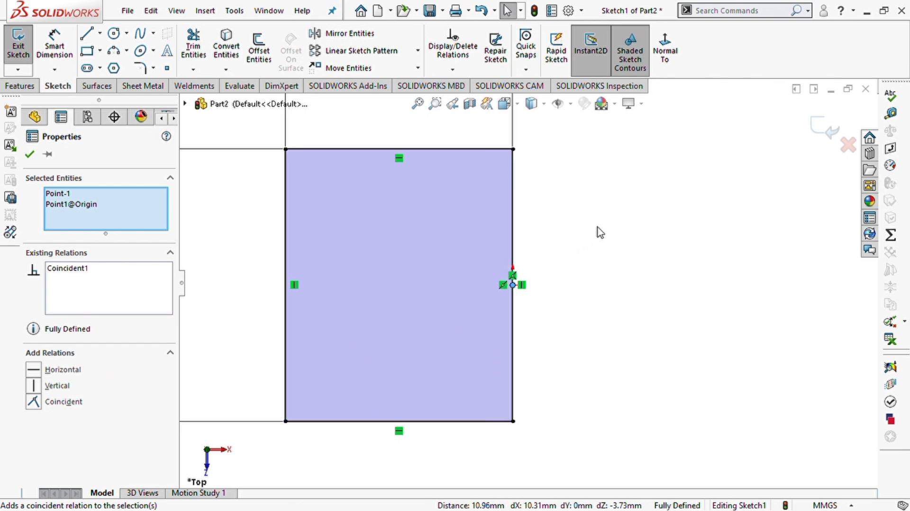
{"action": "left_click", "coordinate": [593, 327]}
Move the 120 mm height dimension closer to the rectangle's left edge.
{"action": "scroll", "coordinate": [588, 326], "scroll_direction": "up", "scroll_amount": 5}
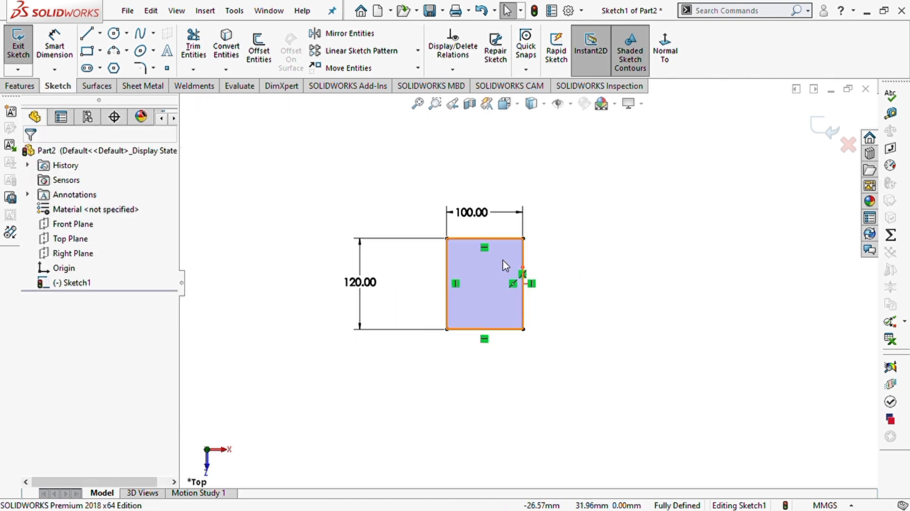
{"action": "left_click", "coordinate": [366, 283]}
{"action": "left_click_drag", "start_coordinate": [365, 282], "coordinate": [403, 287]}
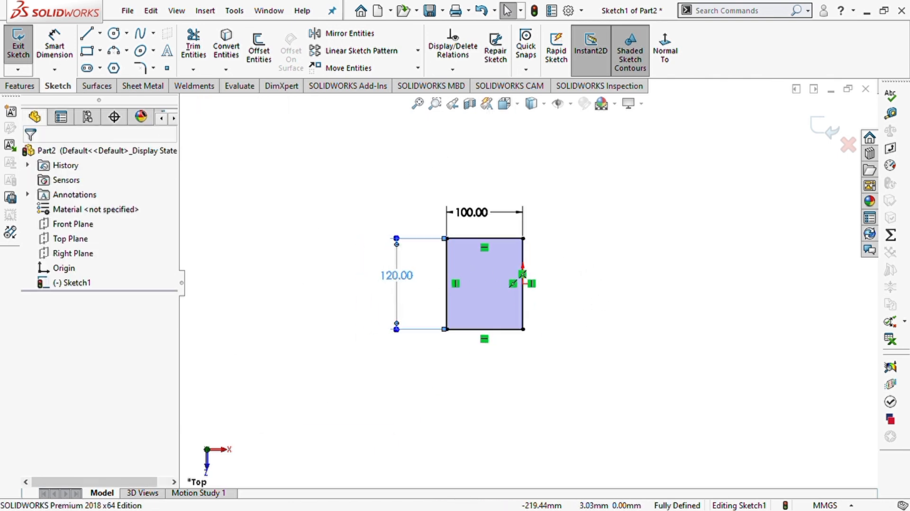
Sketch a vertical straight slot inside the rectangle near its right edge, about 53 mm between centres and 26 mm wide.
{"action": "left_click", "coordinate": [87, 69]}
{"action": "left_click", "coordinate": [522, 274]}
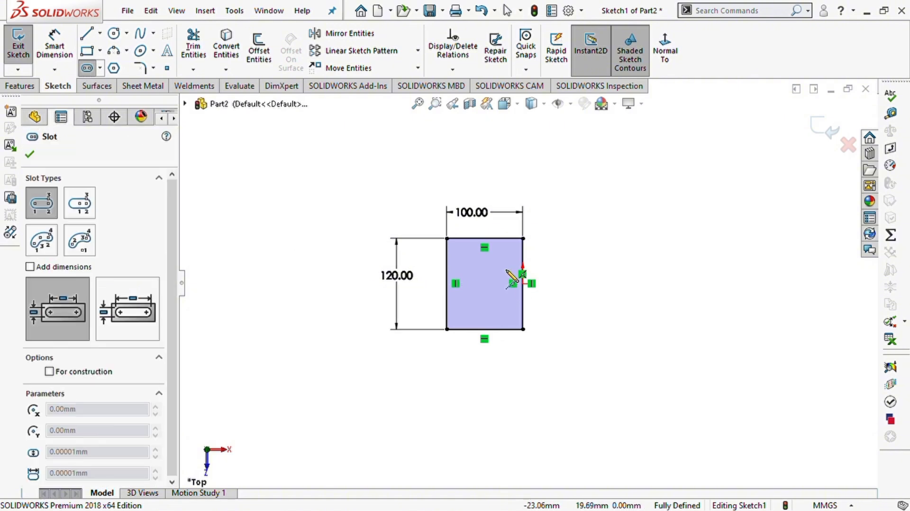
{"action": "left_click", "coordinate": [505, 309]}
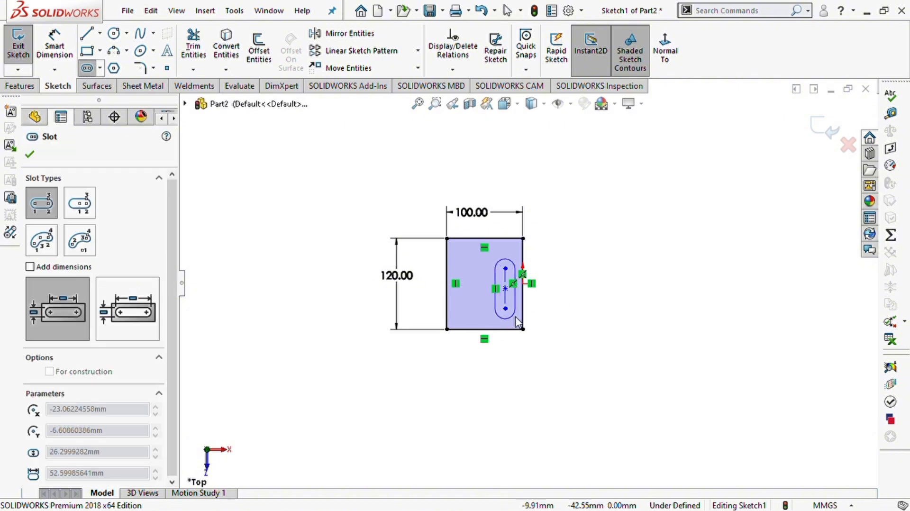
{"action": "left_click", "coordinate": [517, 322]}
Dimension the slot's centreline 70 mm from the rectangle's left edge.
{"action": "scroll", "coordinate": [545, 318], "scroll_direction": "down", "scroll_amount": 4}
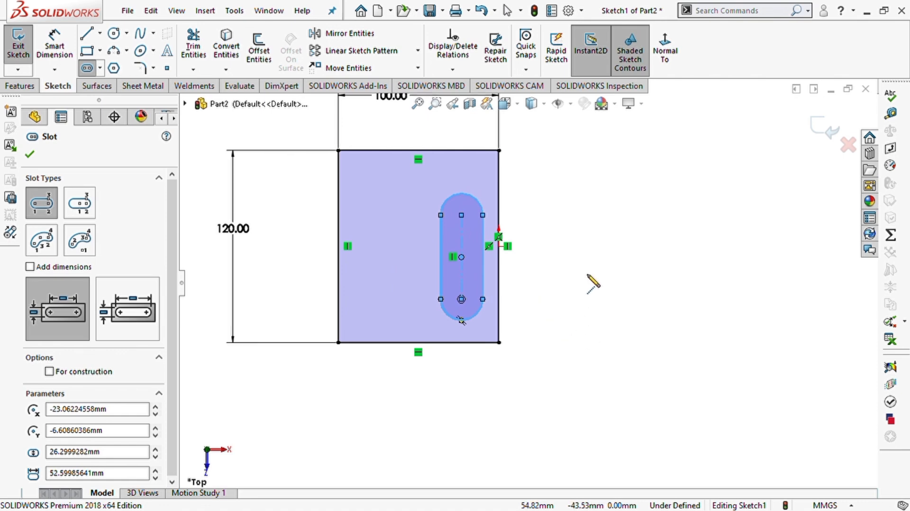
{"action": "right_click_drag", "start_coordinate": [587, 275], "coordinate": [588, 247]}
{"action": "left_click", "coordinate": [461, 285]}
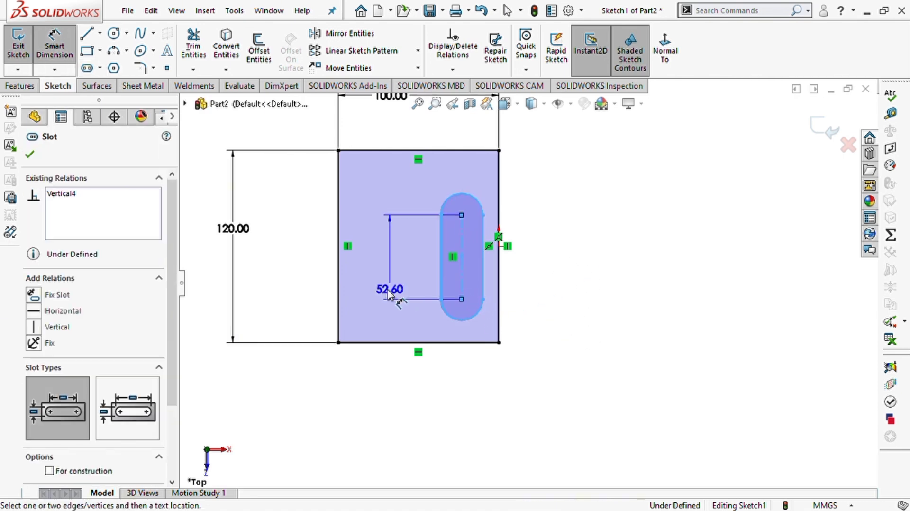
{"action": "left_click", "coordinate": [339, 301]}
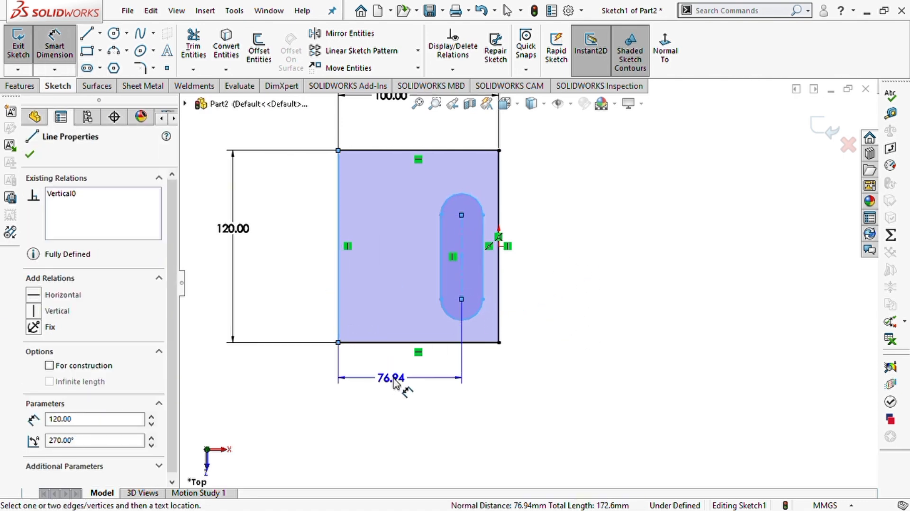
{"action": "left_click", "coordinate": [396, 381]}
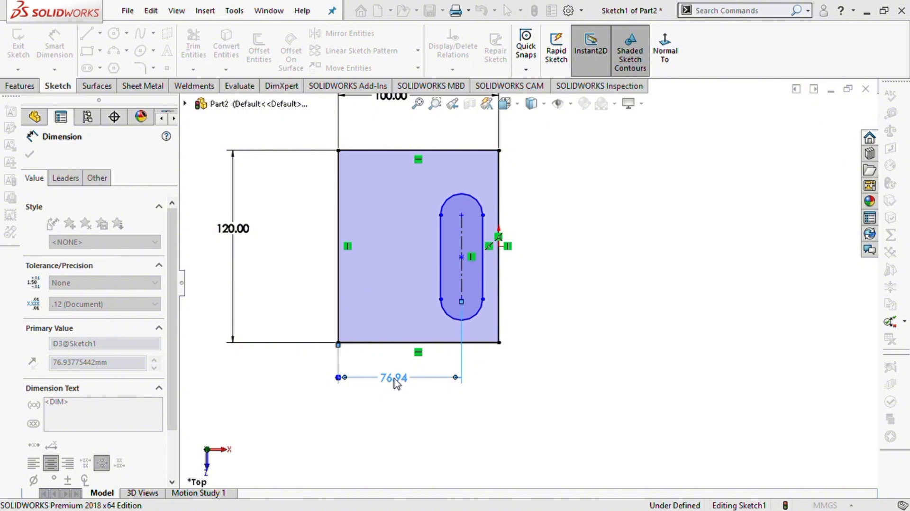
{"action": "type", "text": "70"}
{"action": "key", "text": "Return"}
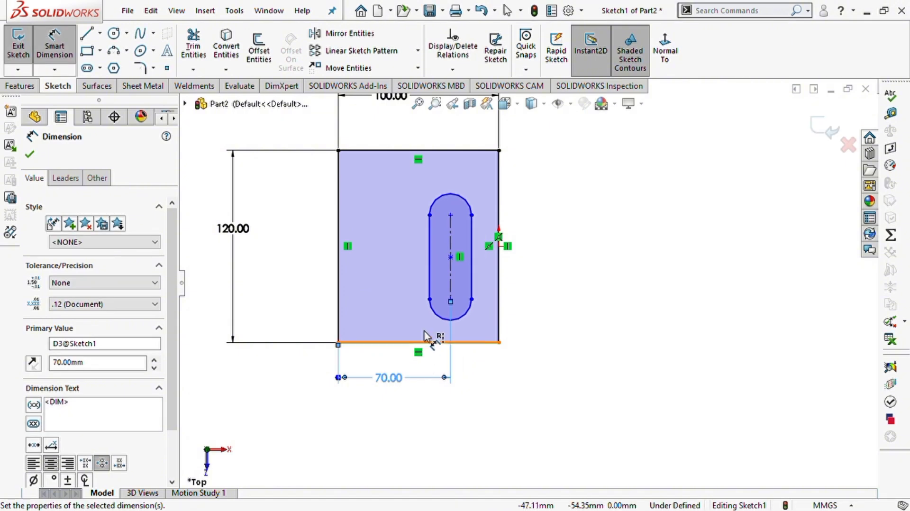
Dimension the slot's centre-to-centre length to 60 mm.
{"action": "left_click", "coordinate": [452, 282]}
{"action": "left_click", "coordinate": [540, 261]}
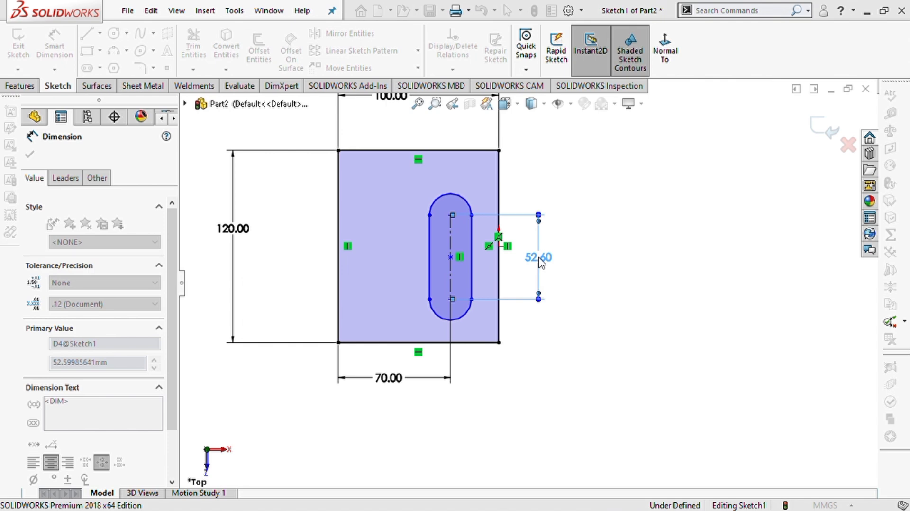
{"action": "type", "text": "60"}
{"action": "key", "text": "Return"}
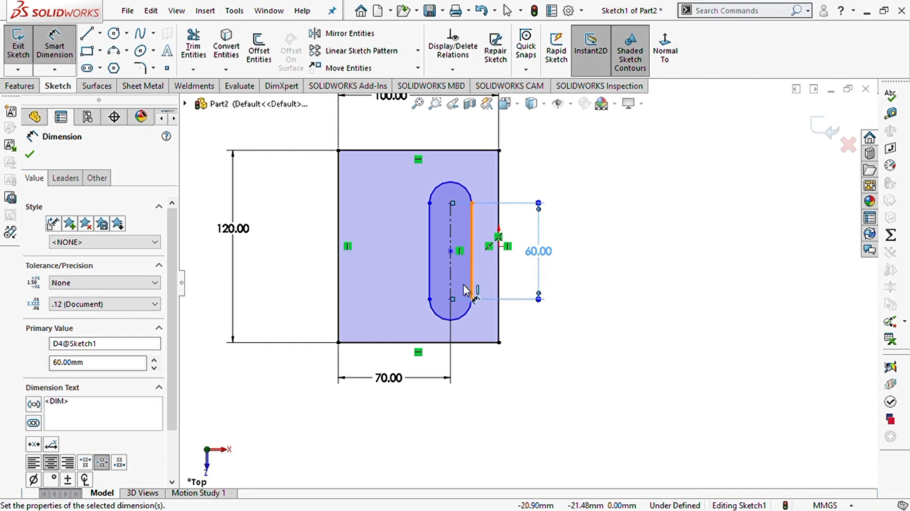
Dimension the slot's lower arc centre 30 mm from the rectangle's bottom edge.
{"action": "left_click", "coordinate": [451, 300]}
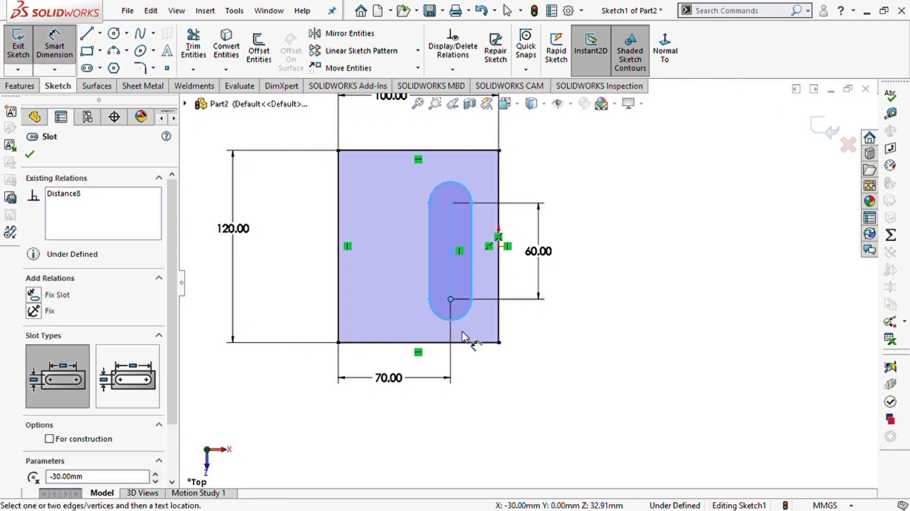
{"action": "left_click", "coordinate": [476, 342]}
{"action": "left_click", "coordinate": [539, 327]}
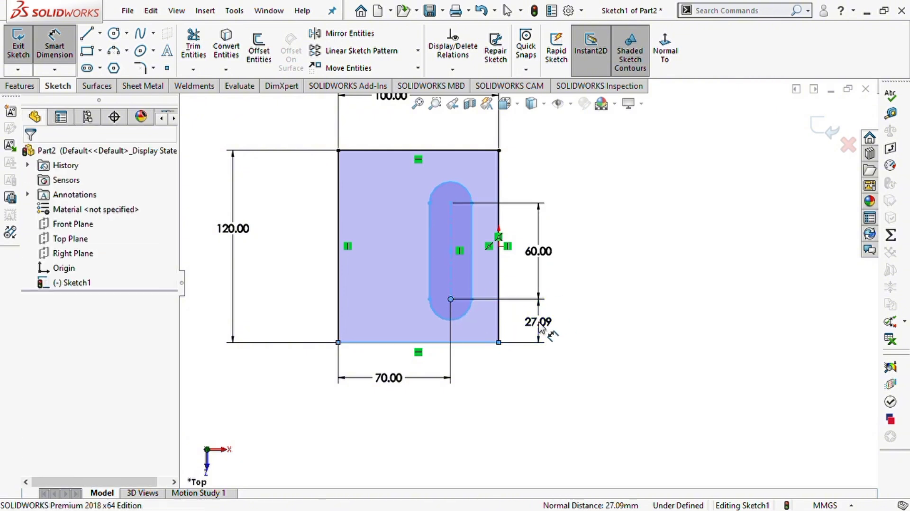
{"action": "type", "text": "30"}
{"action": "key", "text": "Return"}
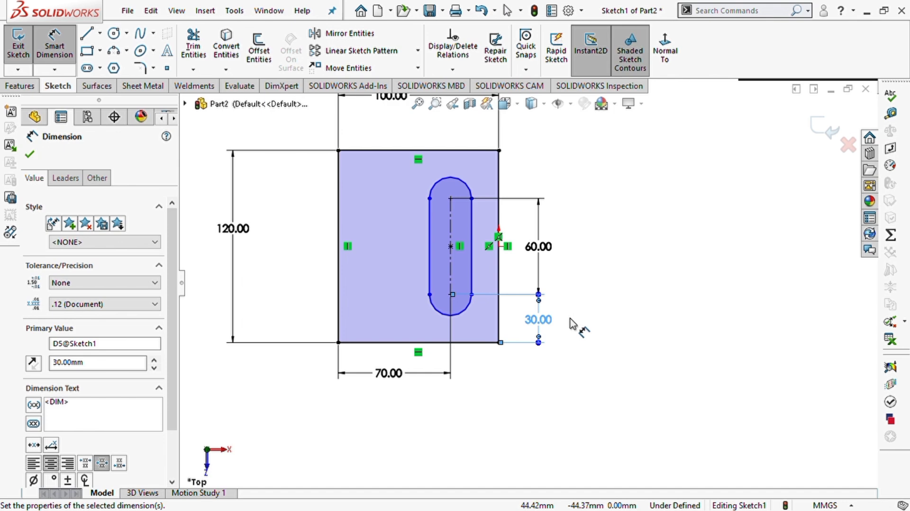
Dimension the slot's lower end arc with a 15 mm radius.
{"action": "left_click", "coordinate": [466, 314]}
{"action": "left_click", "coordinate": [540, 364]}
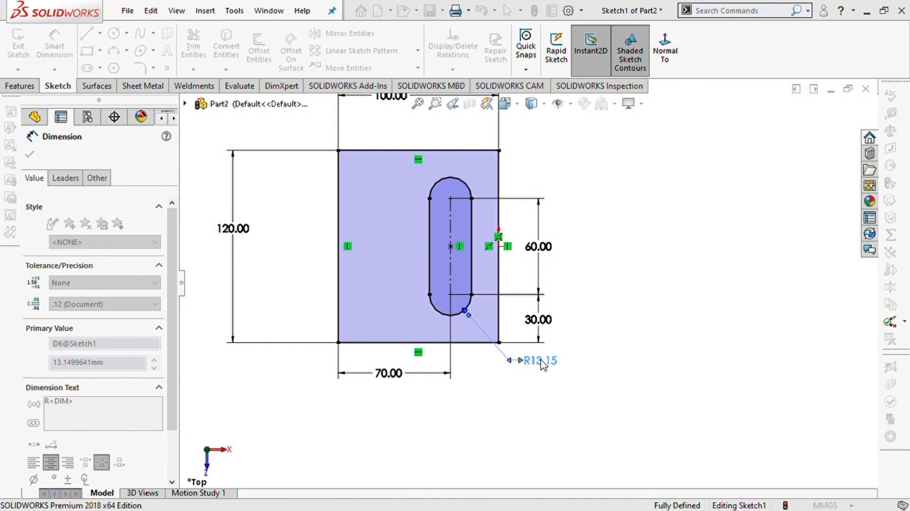
{"action": "type", "text": "15"}
{"action": "key", "text": "Return"}
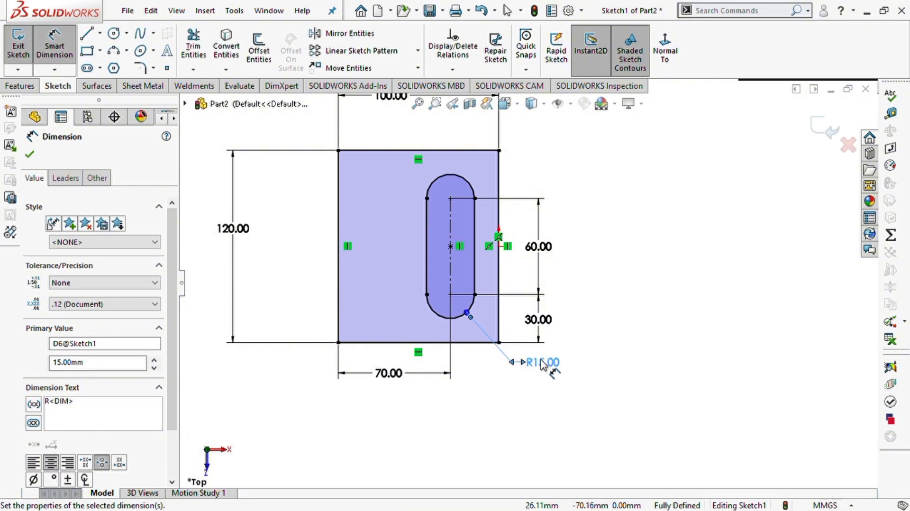
{"action": "key", "text": "Escape"}
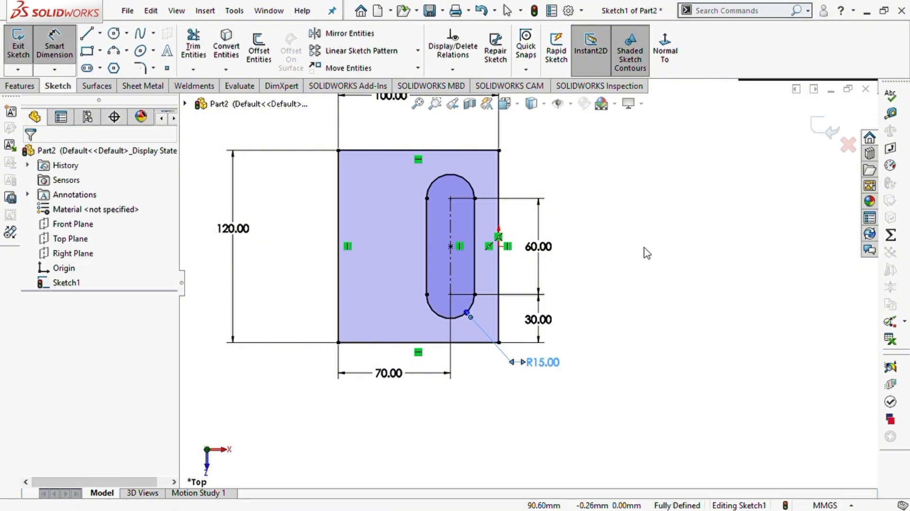
Apply 30 mm sketch fillets to the rectangle's upper-right and lower-right corners.
{"action": "left_click", "coordinate": [140, 67]}
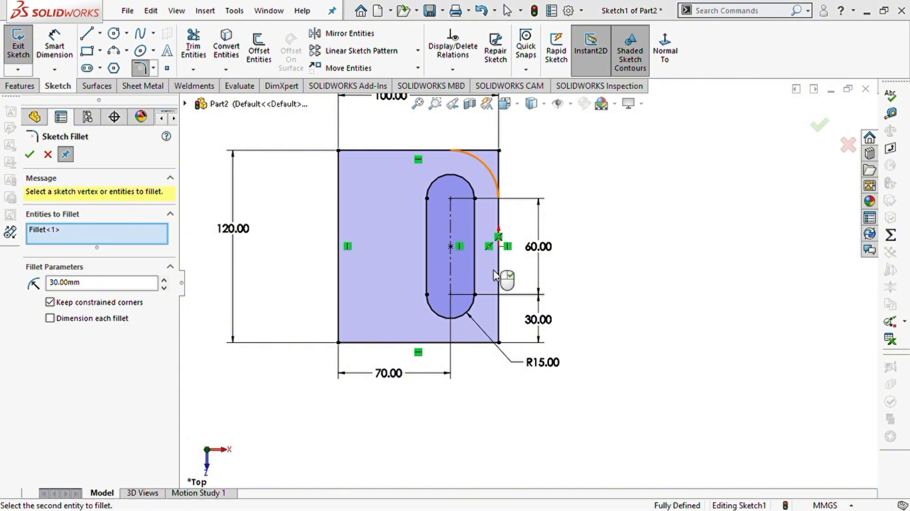
{"action": "left_click", "coordinate": [499, 342]}
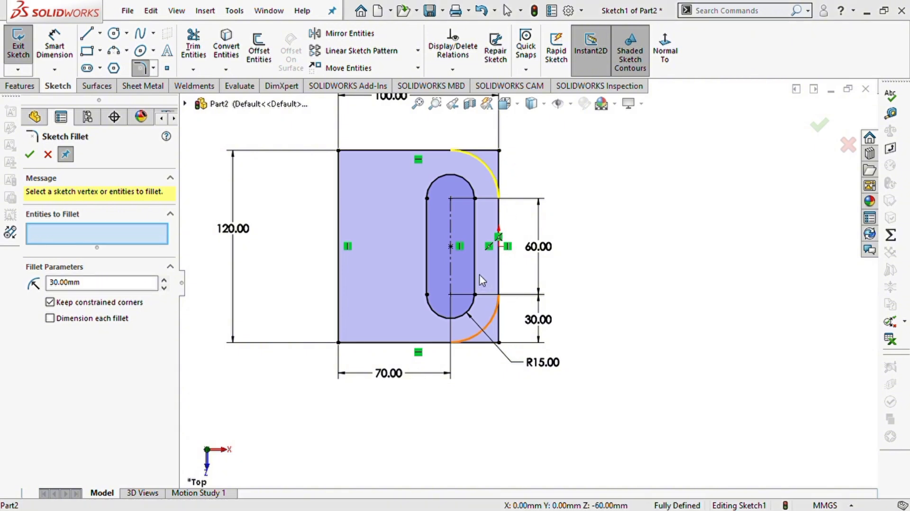
{"action": "left_click", "coordinate": [30, 155]}
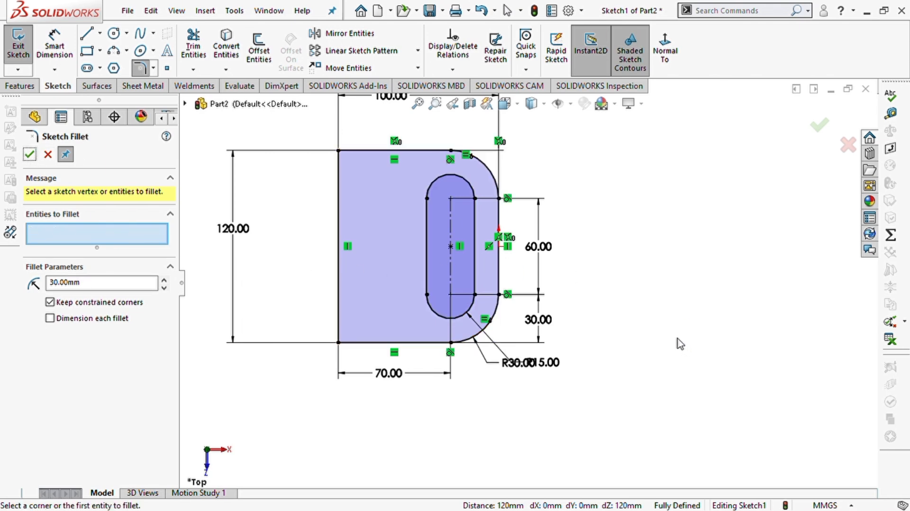
{"action": "left_click", "coordinate": [48, 155]}
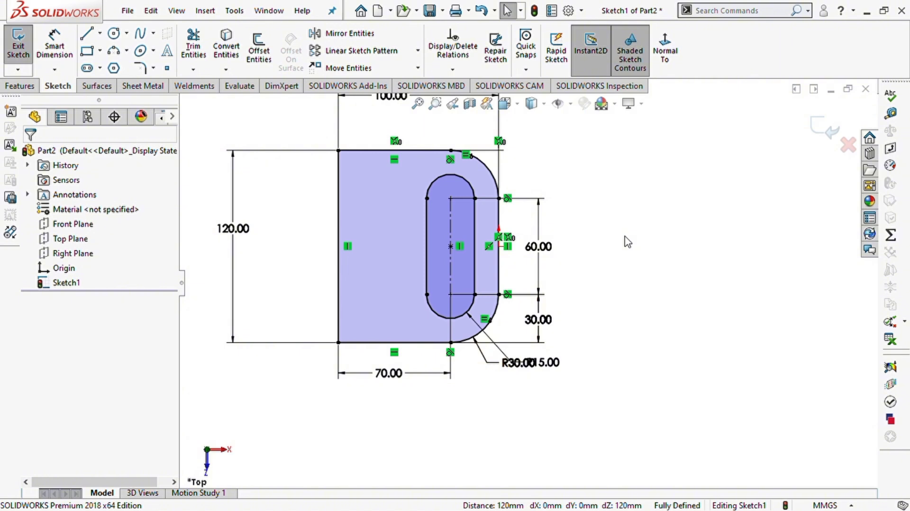
Extrude the plate profile as a blind boss 20 mm deep.
{"action": "left_click", "coordinate": [20, 86]}
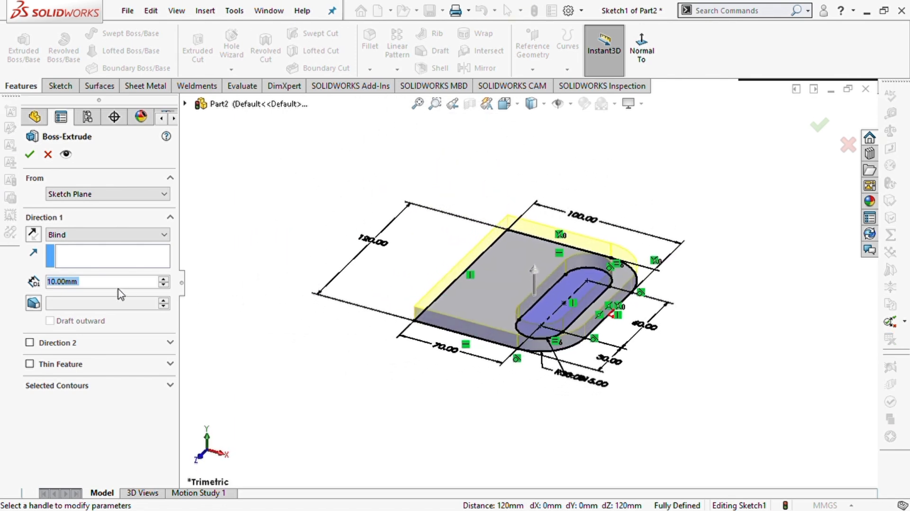
{"action": "left_click", "coordinate": [164, 279]}
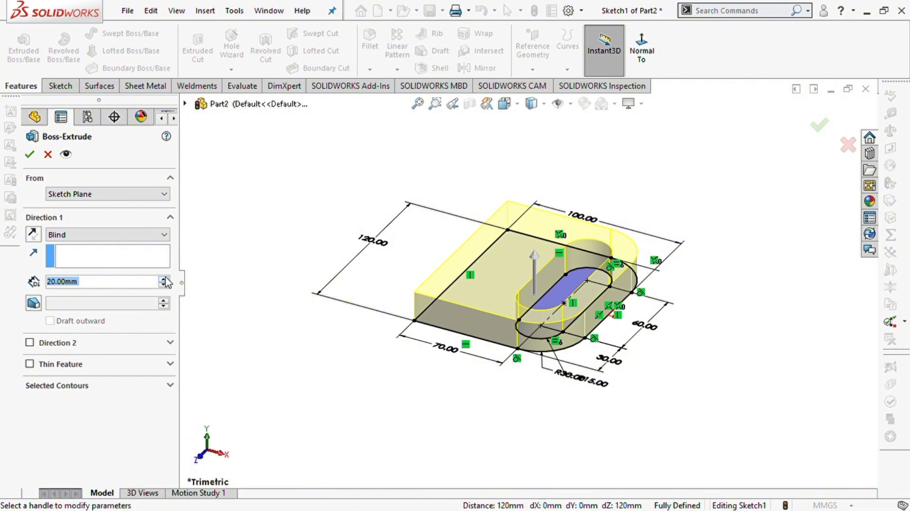
{"action": "left_click", "coordinate": [30, 154]}
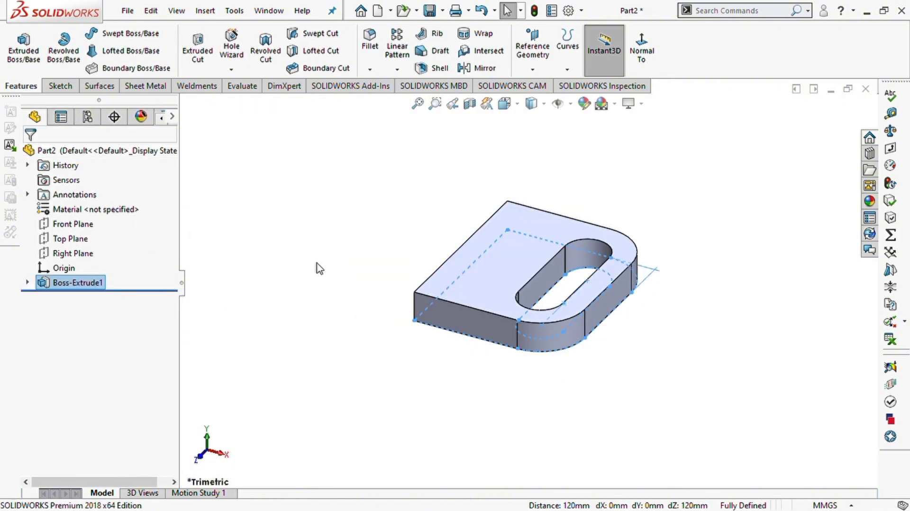
{"action": "left_click", "coordinate": [318, 268]}
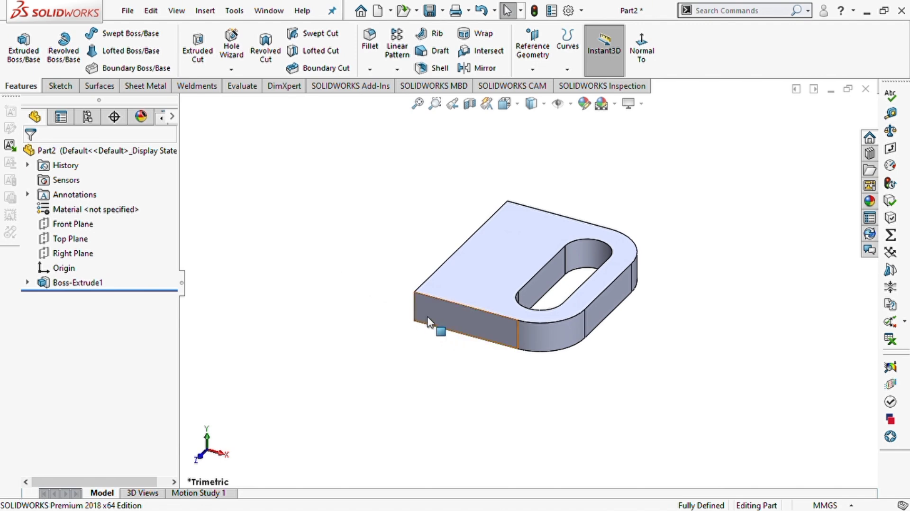
Start a sketch on the plate's flat 120 mm side face, opposite the rounded corners, and convert its upper edge into a sketch line.
{"action": "middle_click_drag", "start_coordinate": [428, 322], "coordinate": [523, 330]}
{"action": "left_click", "coordinate": [521, 287]}
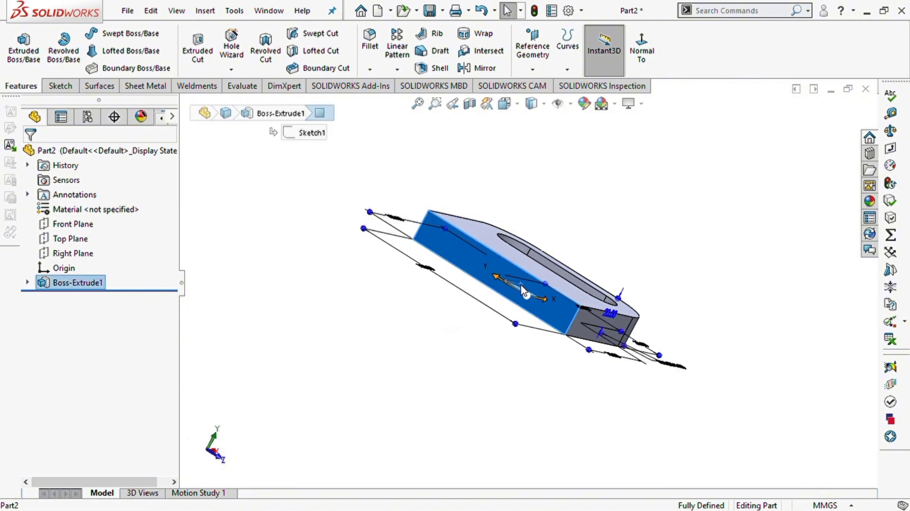
{"action": "left_click", "coordinate": [583, 252]}
{"action": "left_click", "coordinate": [664, 50]}
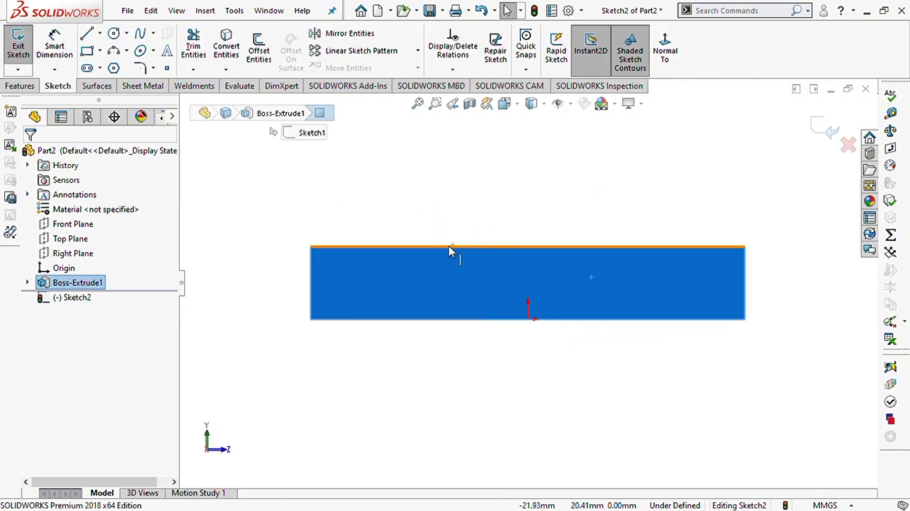
{"action": "left_click", "coordinate": [448, 246]}
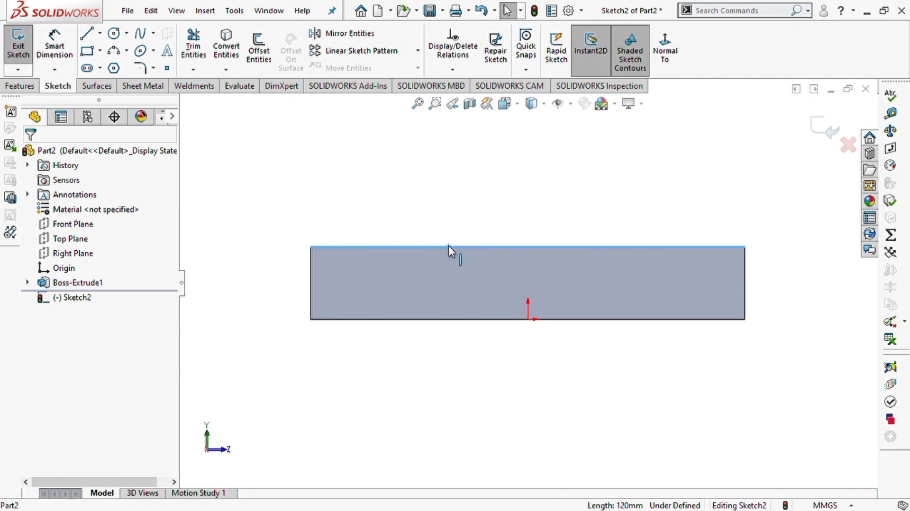
{"action": "left_click", "coordinate": [221, 51]}
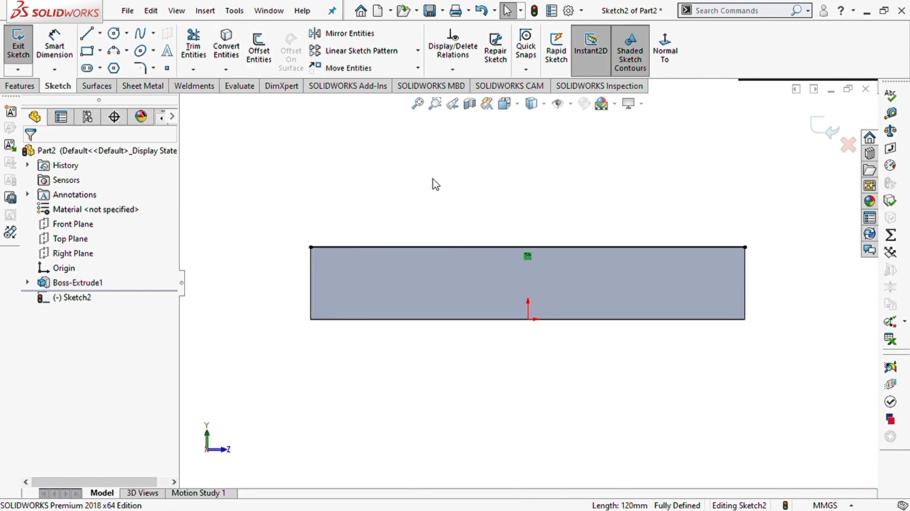
Draw three lines from the converted edge's ends to close a full-width rectangle about 17 mm high above the plate.
{"action": "key", "text": "l"}
{"action": "left_click", "coordinate": [311, 247]}
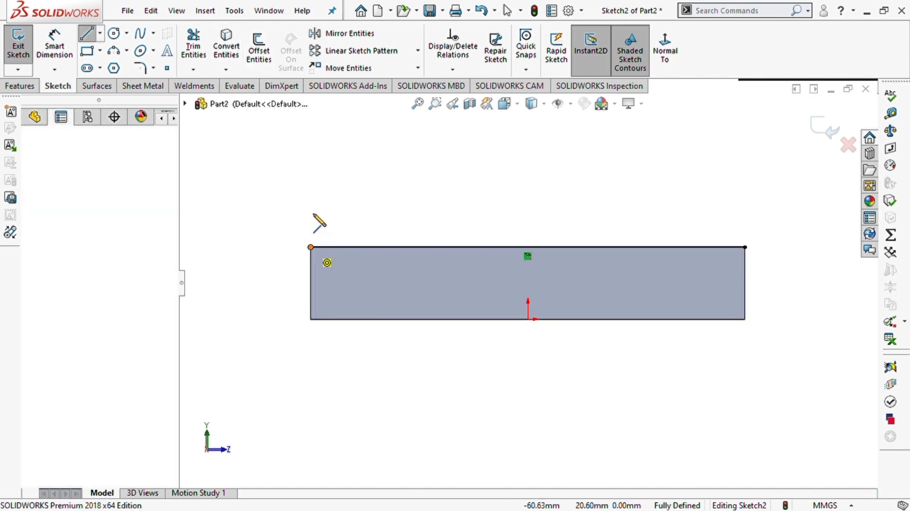
{"action": "left_click", "coordinate": [311, 183]}
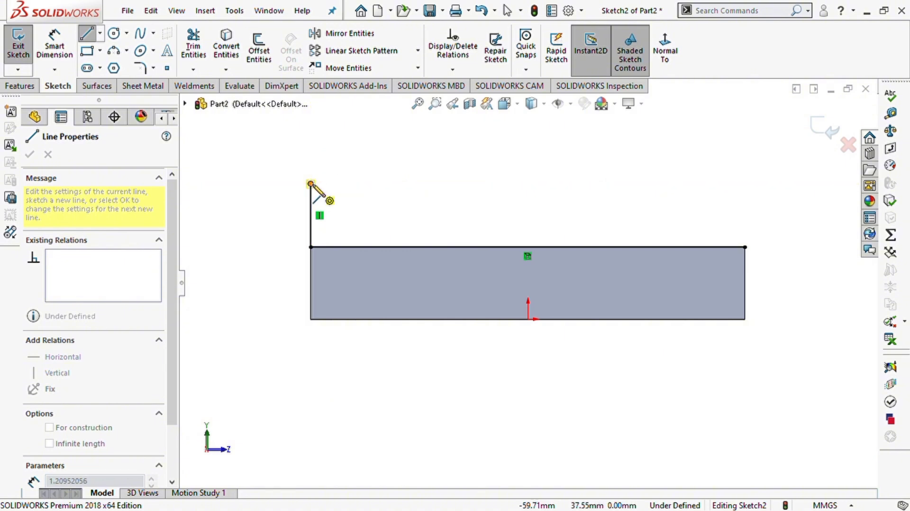
{"action": "key", "text": "a"}
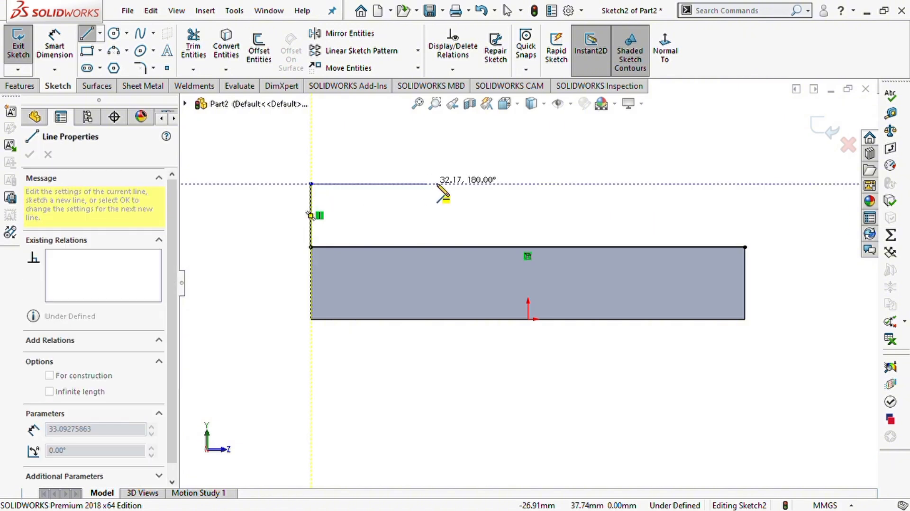
{"action": "left_click", "coordinate": [745, 183]}
{"action": "left_click", "coordinate": [745, 247]}
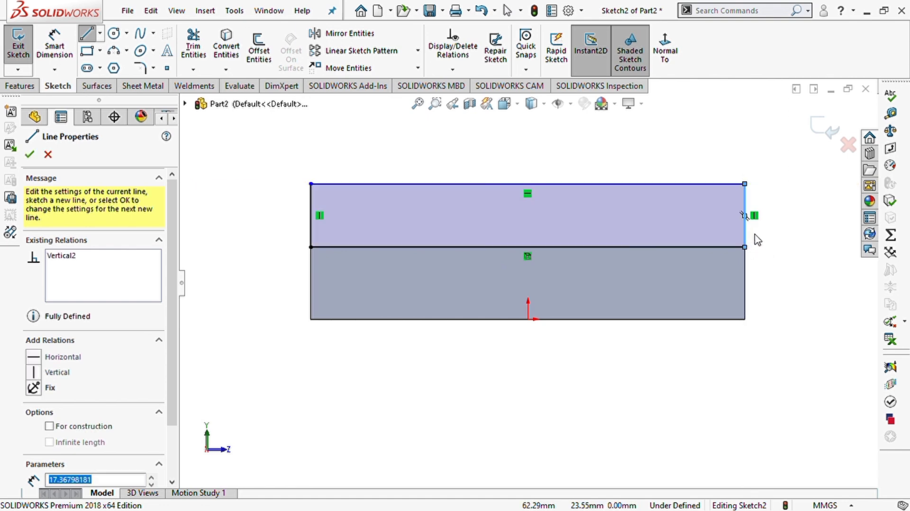
{"action": "key", "text": "Escape"}
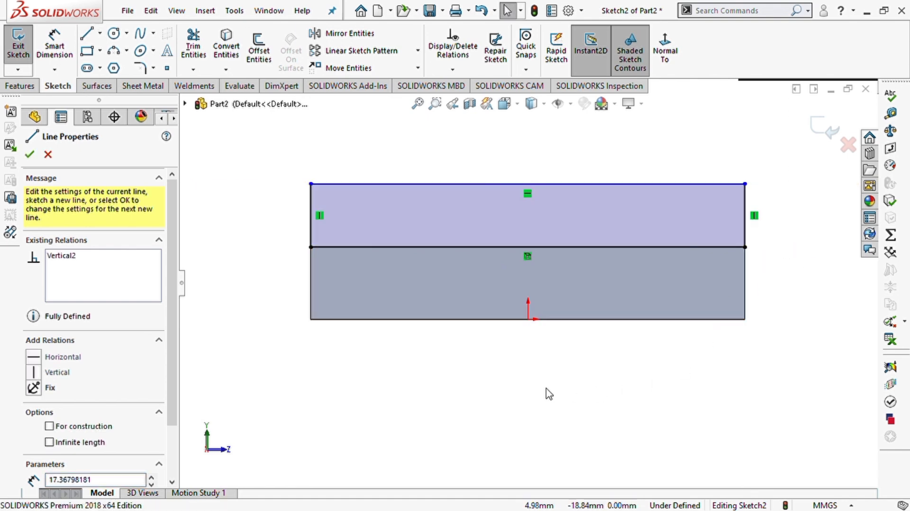
{"action": "left_click", "coordinate": [323, 185]}
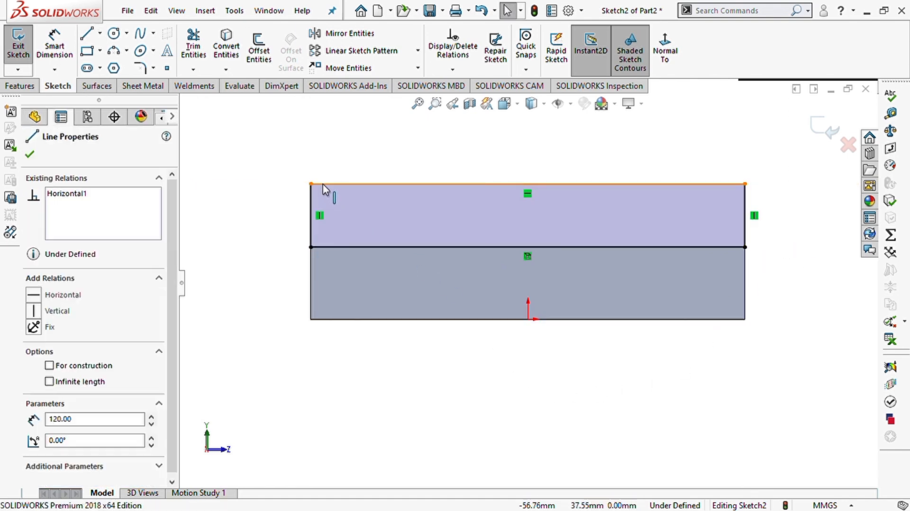
{"action": "left_click", "coordinate": [292, 205]}
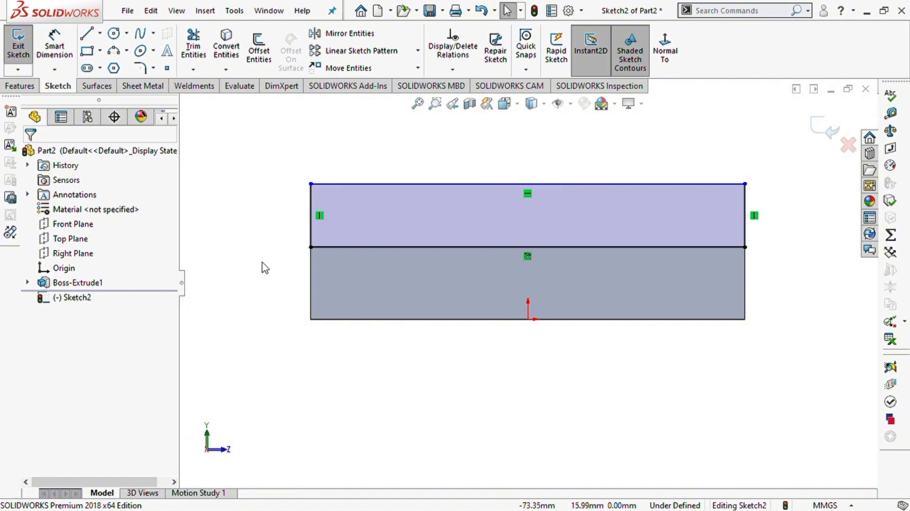
Dimension the rectangle's left vertical side to 30 mm.
{"action": "right_click_drag", "start_coordinate": [261, 242], "coordinate": [257, 208]}
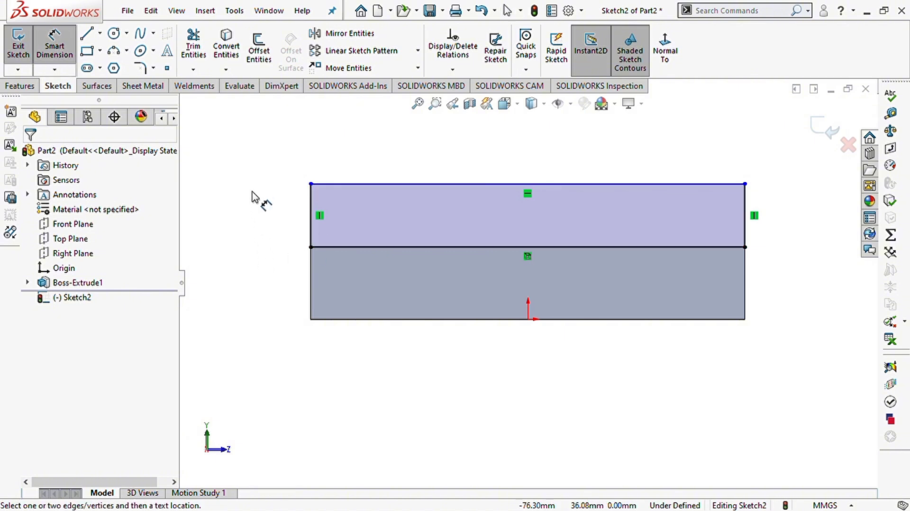
{"action": "left_click", "coordinate": [310, 227]}
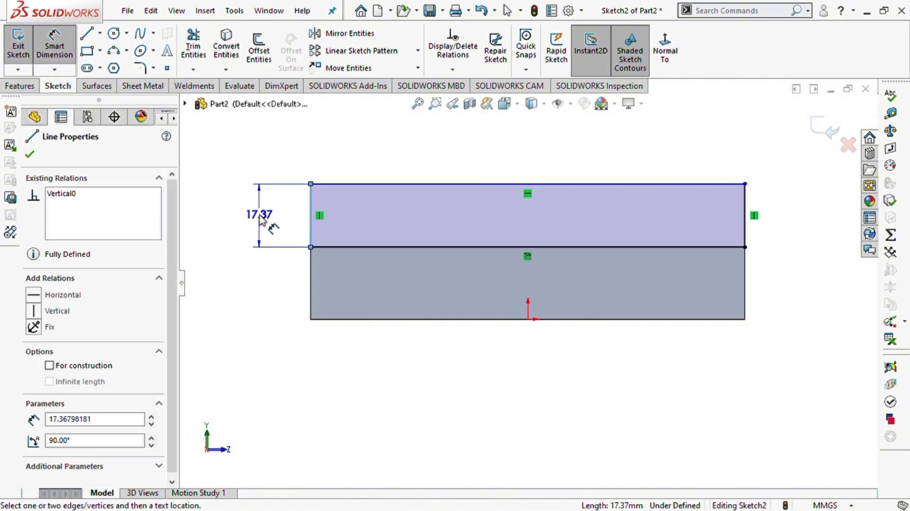
{"action": "left_click", "coordinate": [252, 217]}
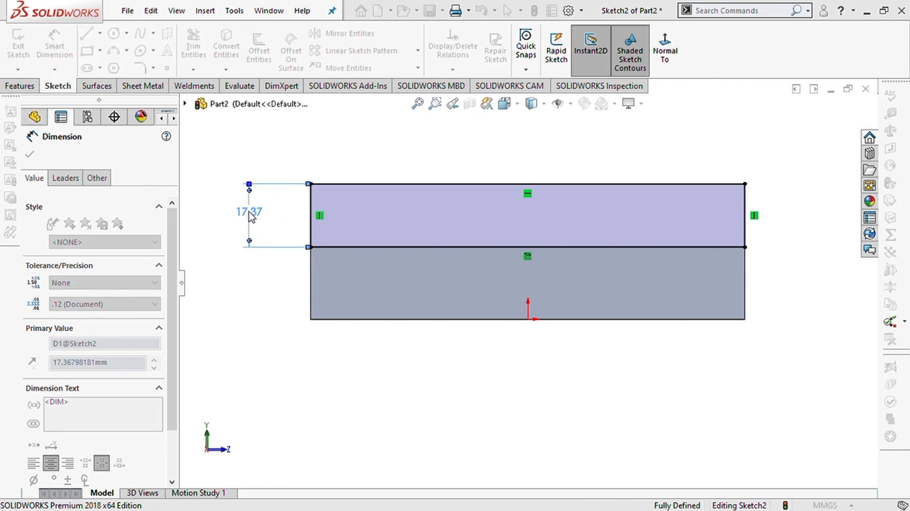
{"action": "type", "text": "30"}
{"action": "key", "text": "Return"}
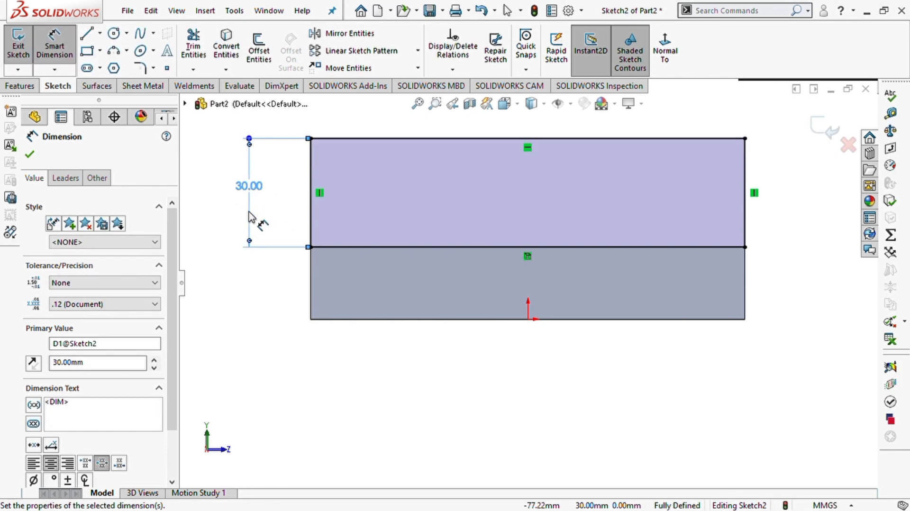
Apply 20 mm sketch fillets to the rectangle's two upper corners.
{"action": "left_click", "coordinate": [140, 68]}
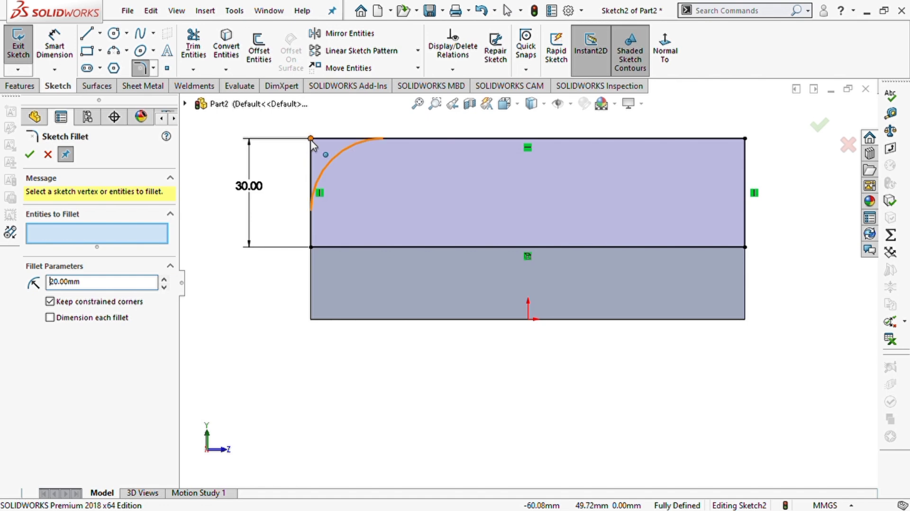
{"action": "left_click", "coordinate": [323, 147]}
{"action": "left_click", "coordinate": [747, 141]}
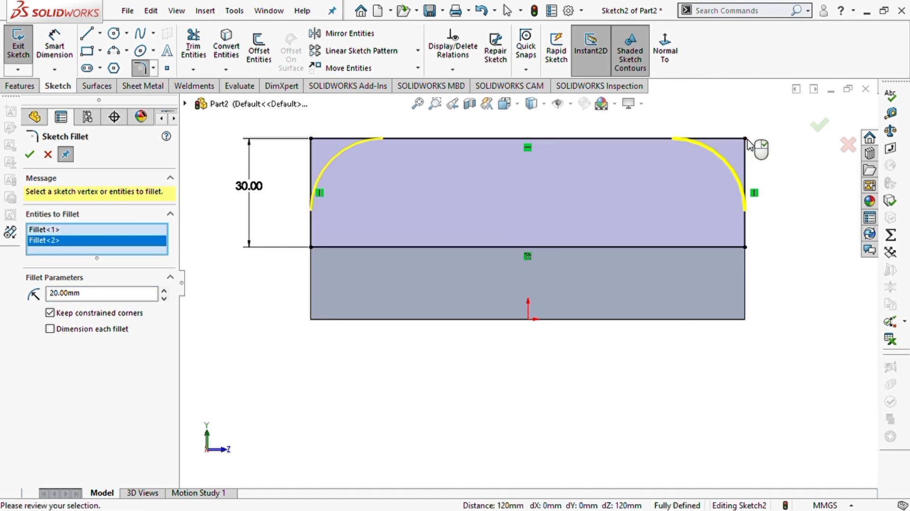
{"action": "right_click", "coordinate": [748, 145]}
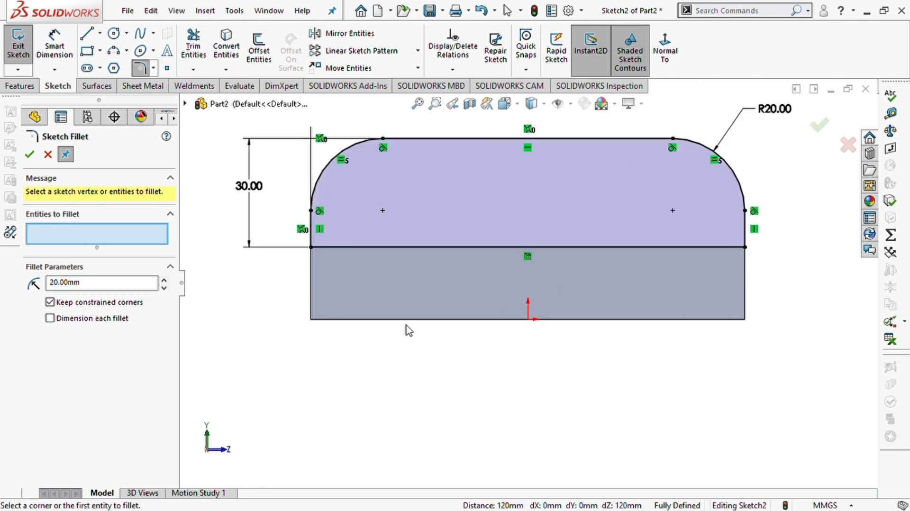
Sketch a horizontal straight slot inside the rounded profile, about 31 mm between centres and 11 mm wide.
{"action": "left_click", "coordinate": [87, 68]}
{"action": "left_click", "coordinate": [478, 193]}
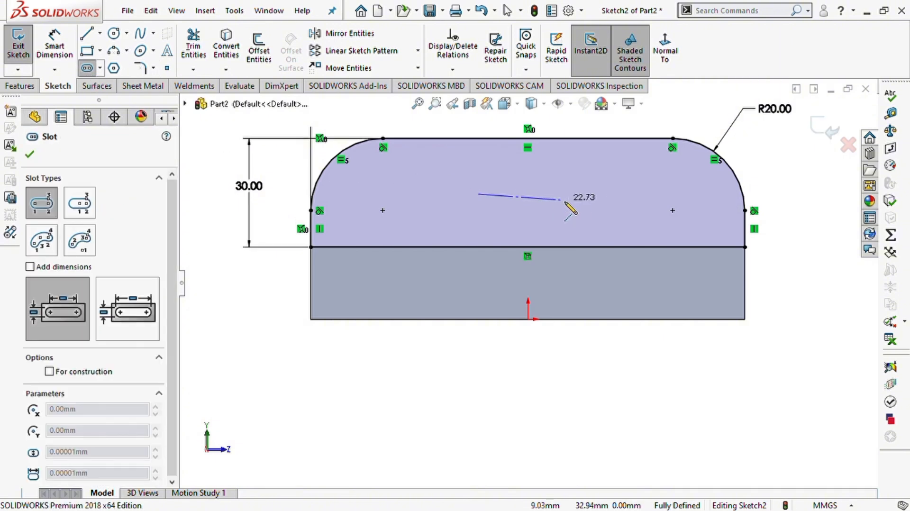
{"action": "left_click", "coordinate": [593, 194]}
{"action": "left_click", "coordinate": [605, 206]}
{"action": "left_click", "coordinate": [612, 213]}
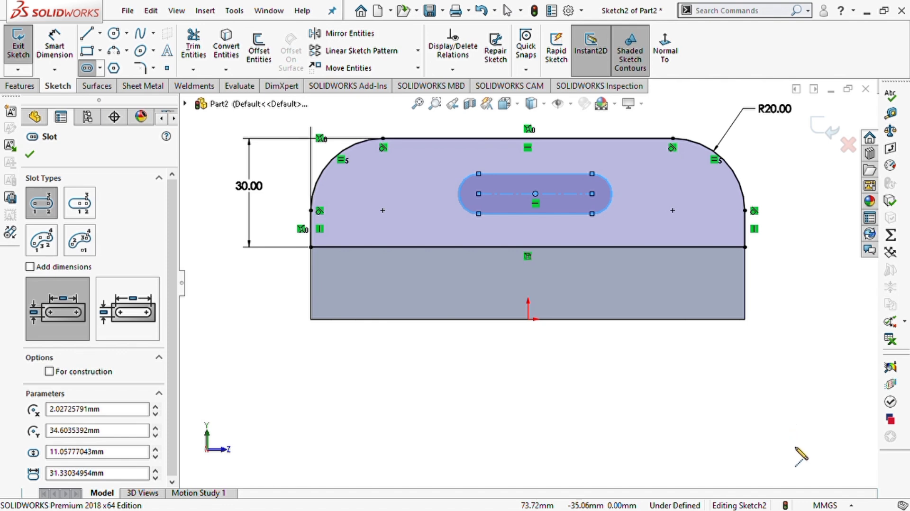
Dimension the slot's left arc centre 20 mm from the profile's left vertical side.
{"action": "right_click_drag", "start_coordinate": [812, 432], "coordinate": [797, 321]}
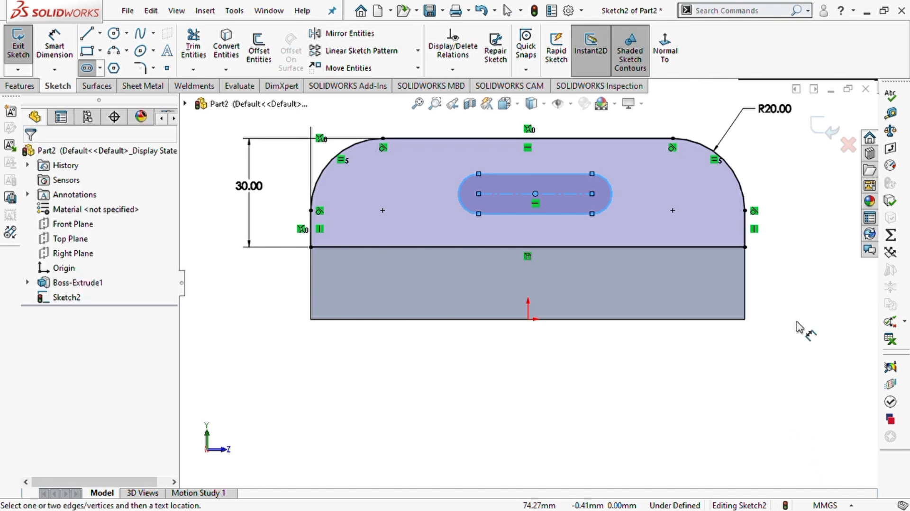
{"action": "left_click", "coordinate": [480, 197]}
{"action": "left_click", "coordinate": [312, 227]}
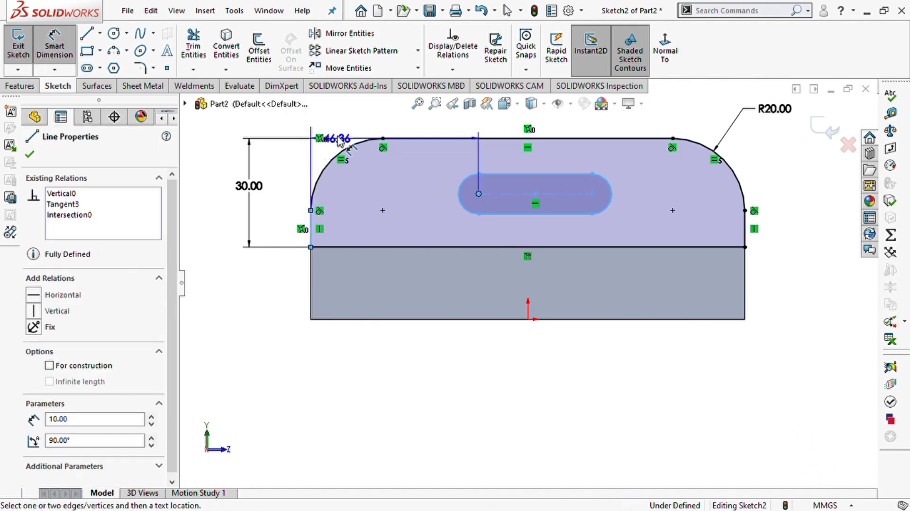
{"action": "left_click", "coordinate": [385, 125]}
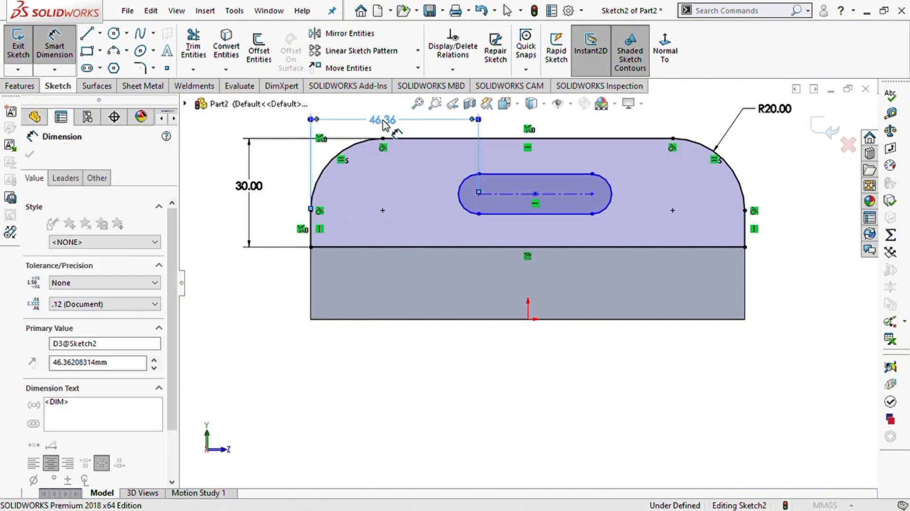
{"action": "type", "text": "20"}
{"action": "key", "text": "Return"}
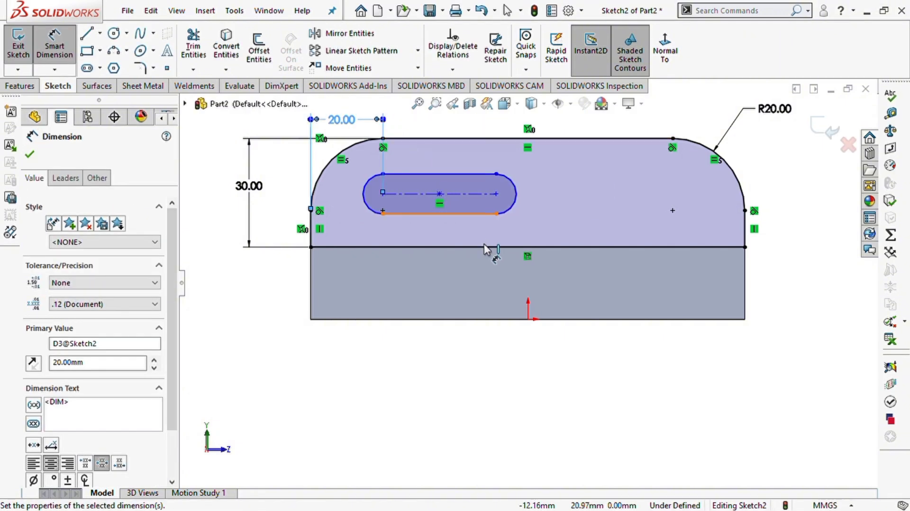
Dimension the slot's centre-to-centre length to 80 mm.
{"action": "left_click", "coordinate": [458, 197]}
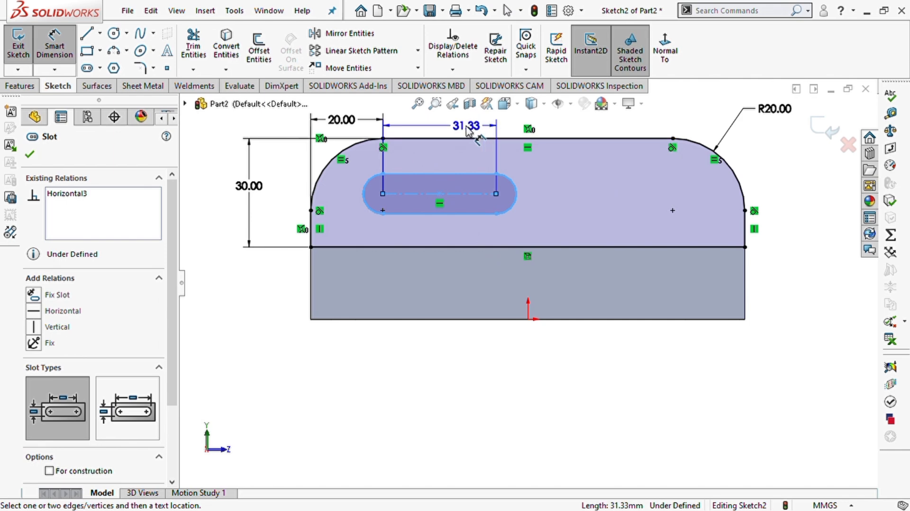
{"action": "left_click", "coordinate": [468, 128]}
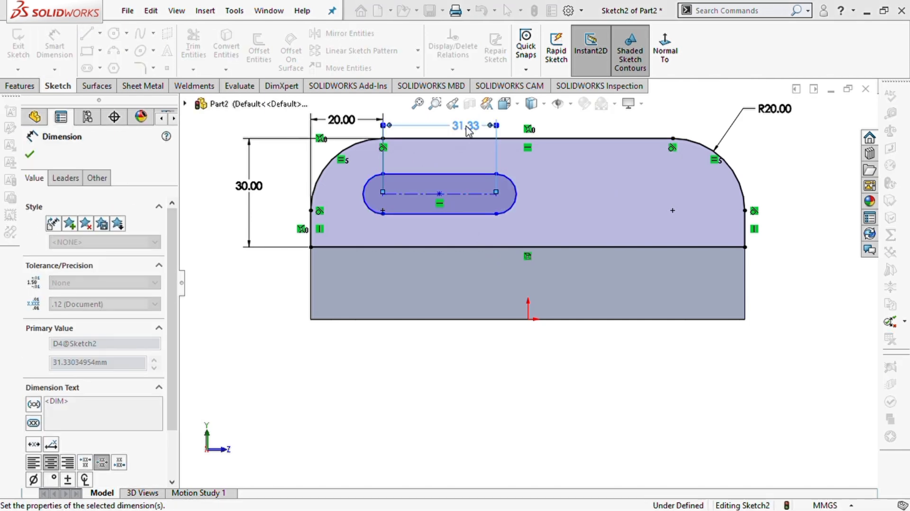
{"action": "type", "text": "80"}
{"action": "key", "text": "Return"}
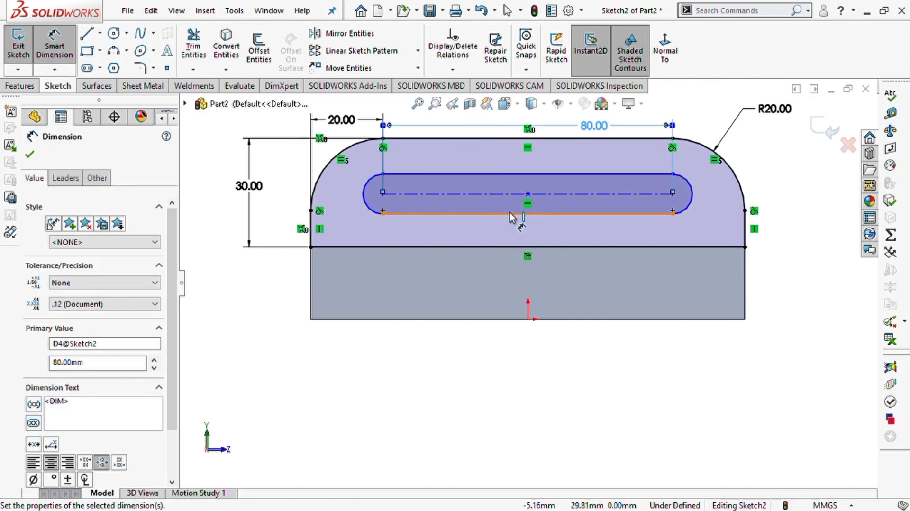
Dimension the slot's centreline 30 mm above the bottom edge of the plate's side face.
{"action": "left_click", "coordinate": [641, 319]}
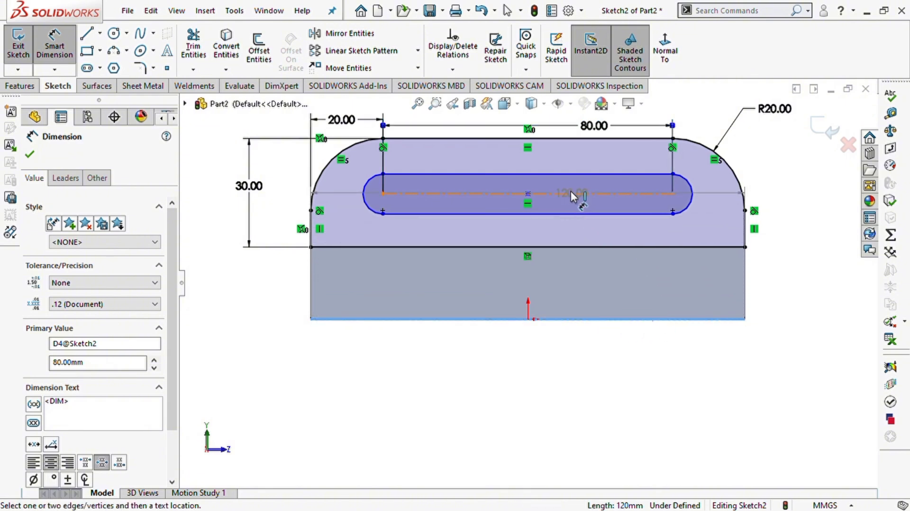
{"action": "left_click", "coordinate": [593, 206]}
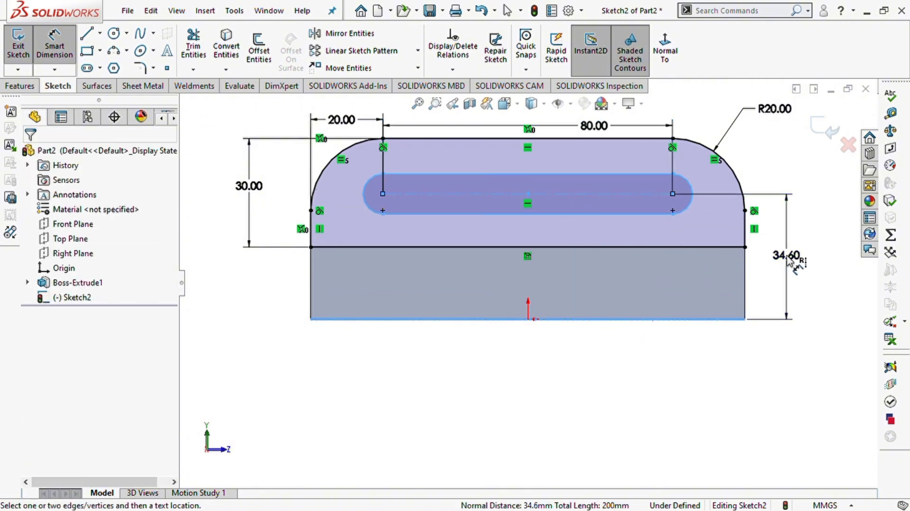
{"action": "left_click", "coordinate": [788, 258]}
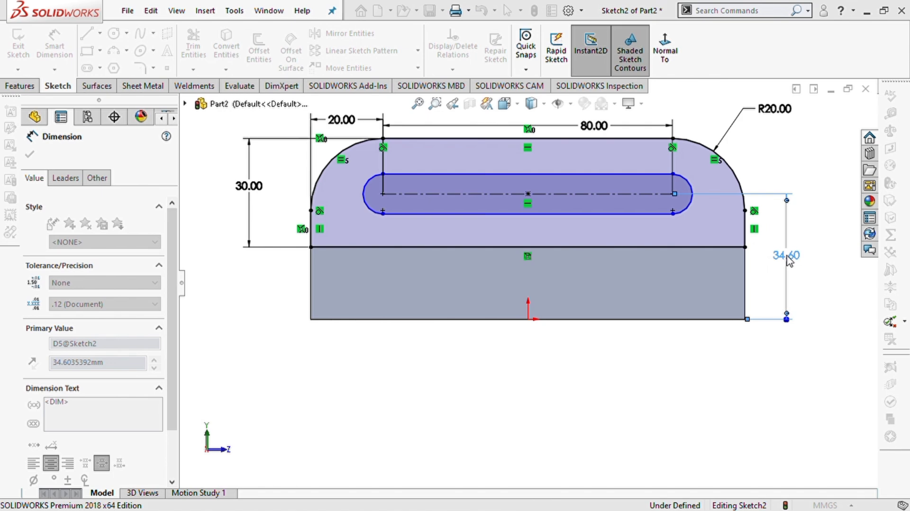
{"action": "type", "text": "30"}
{"action": "key", "text": "Return"}
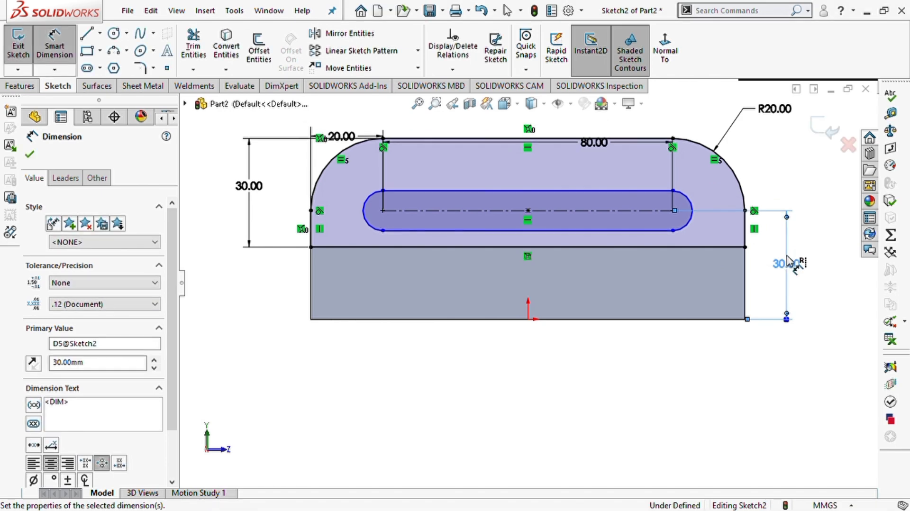
Dimension the radius of the slot's rounded end to 6 mm and finish dimensioning.
{"action": "left_click", "coordinate": [683, 199]}
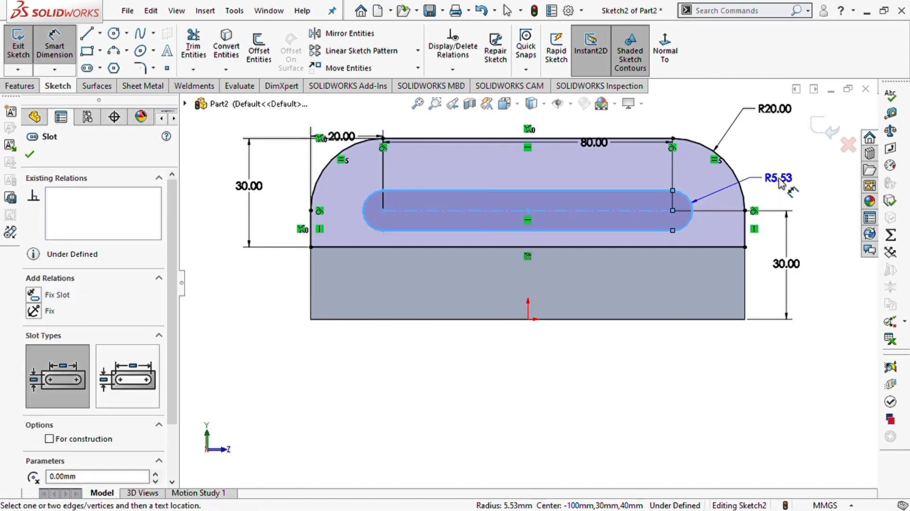
{"action": "left_click", "coordinate": [780, 182]}
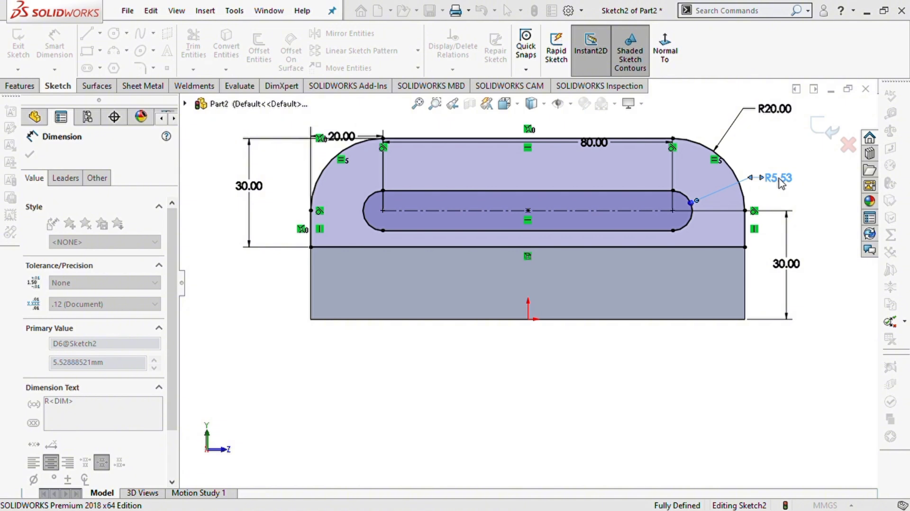
{"action": "type", "text": "6"}
{"action": "key", "text": "Return"}
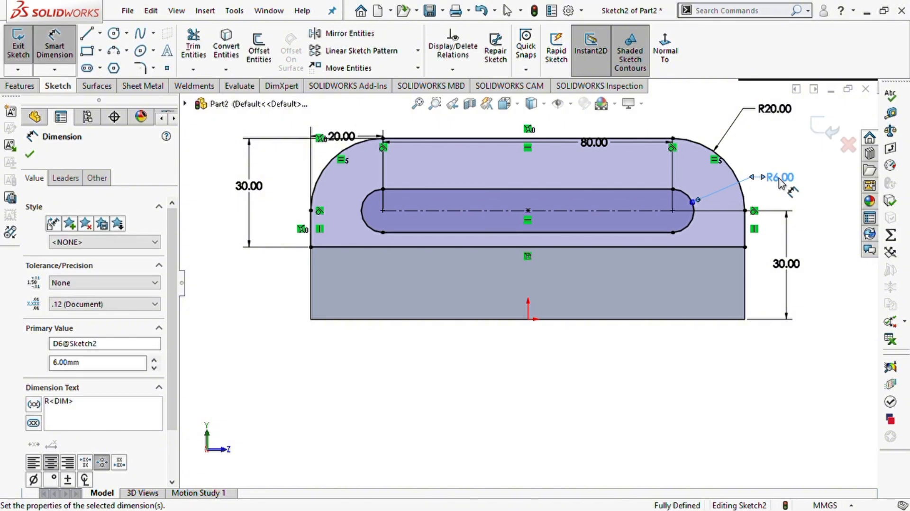
{"action": "left_click", "coordinate": [29, 156]}
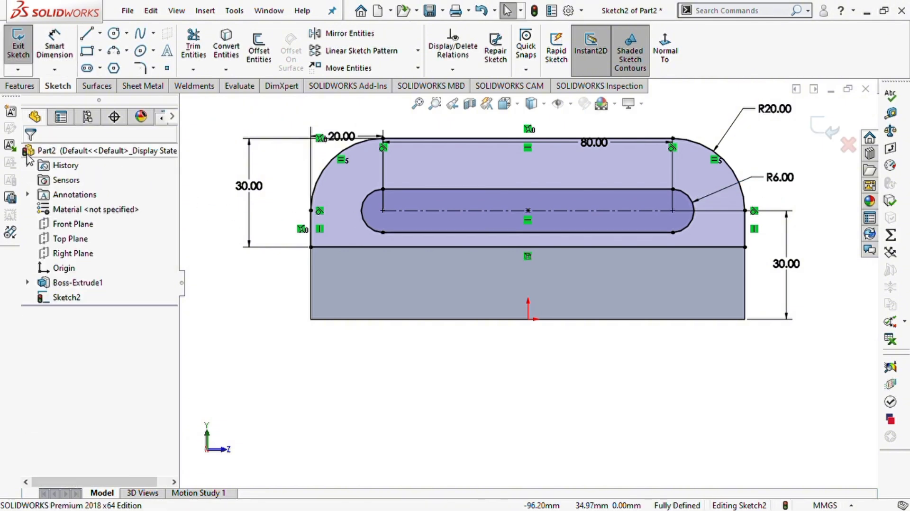
Extrude the slotted flange profile 20 mm blind, reversed to run inward over the base plate and merged with it.
{"action": "left_click", "coordinate": [33, 86]}
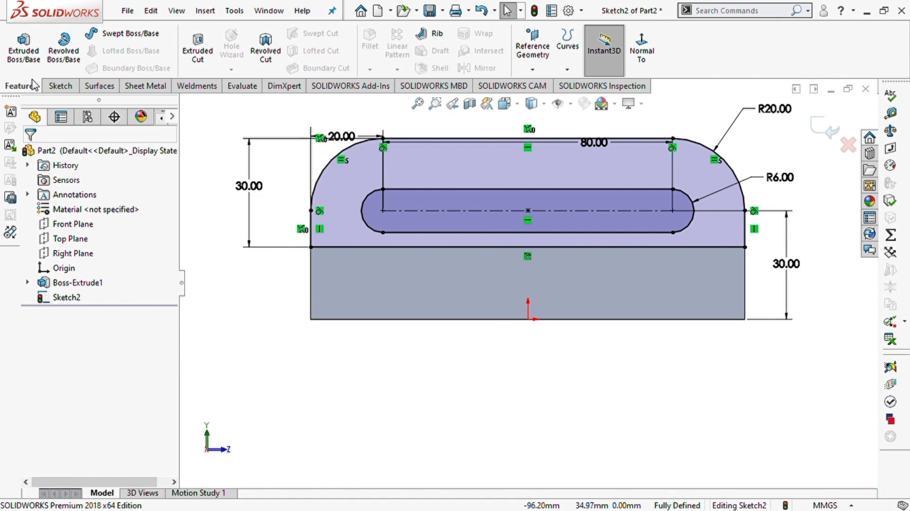
{"action": "left_click", "coordinate": [23, 49]}
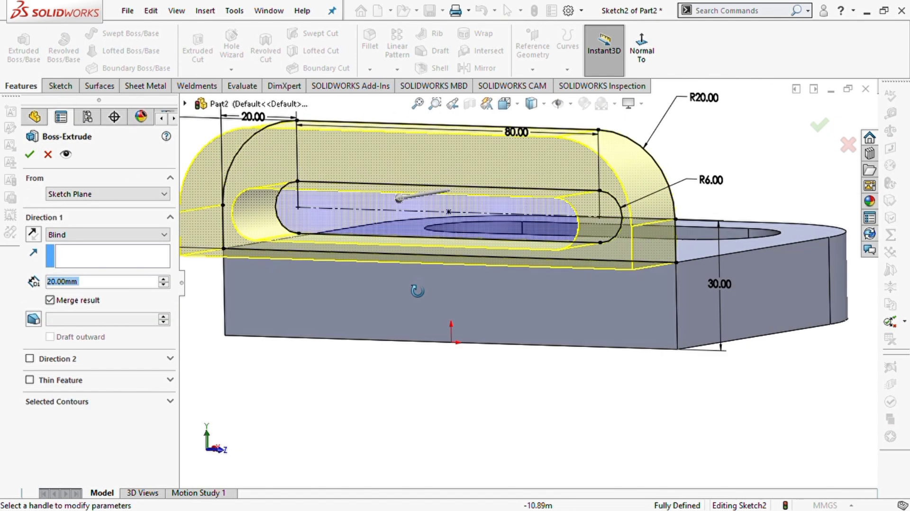
{"action": "left_click", "coordinate": [33, 234]}
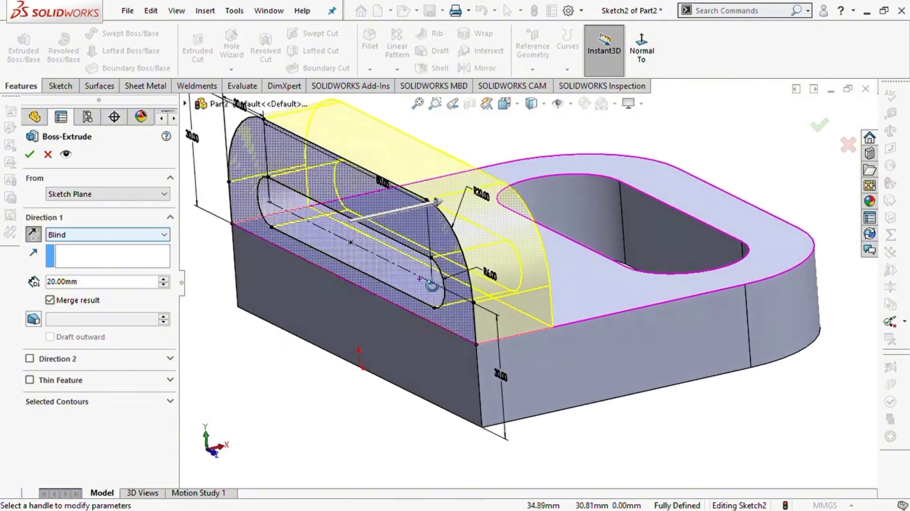
{"action": "middle_click_drag", "start_coordinate": [421, 275], "coordinate": [420, 281]}
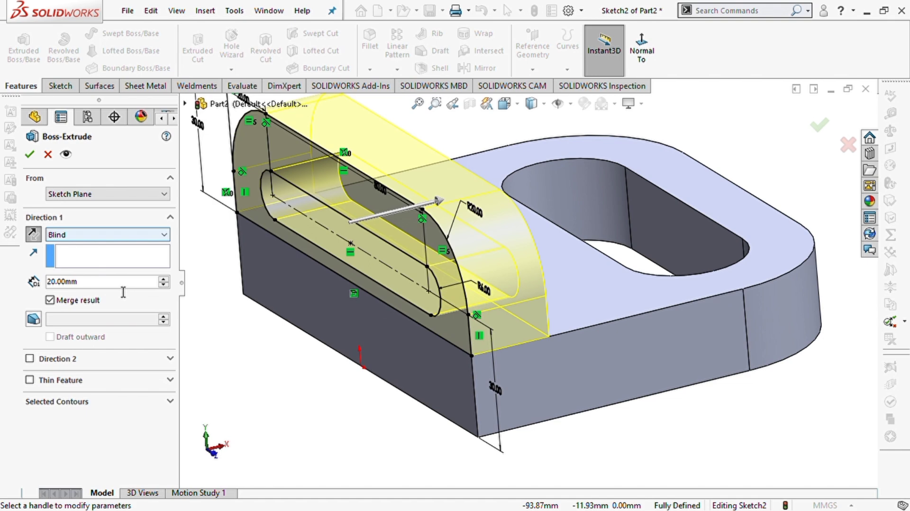
{"action": "left_click", "coordinate": [29, 154]}
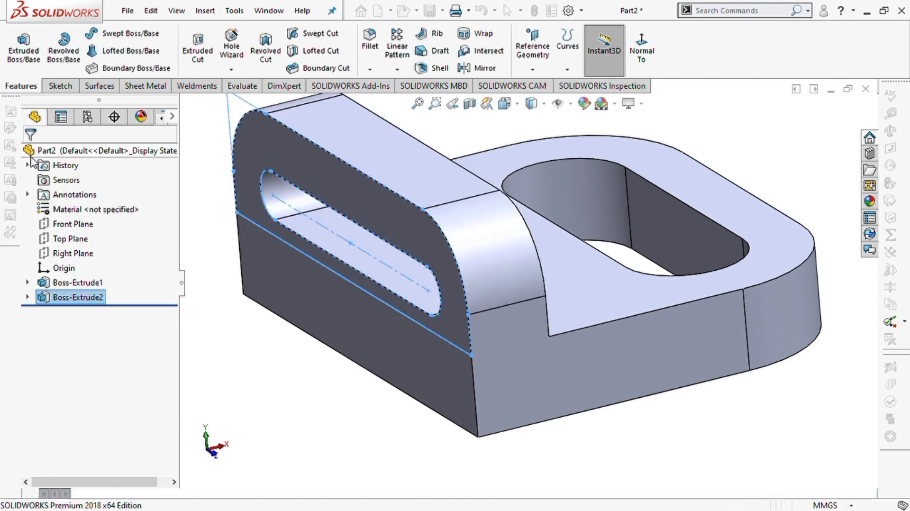
{"action": "scroll", "coordinate": [453, 290], "scroll_direction": "up", "scroll_amount": 3}
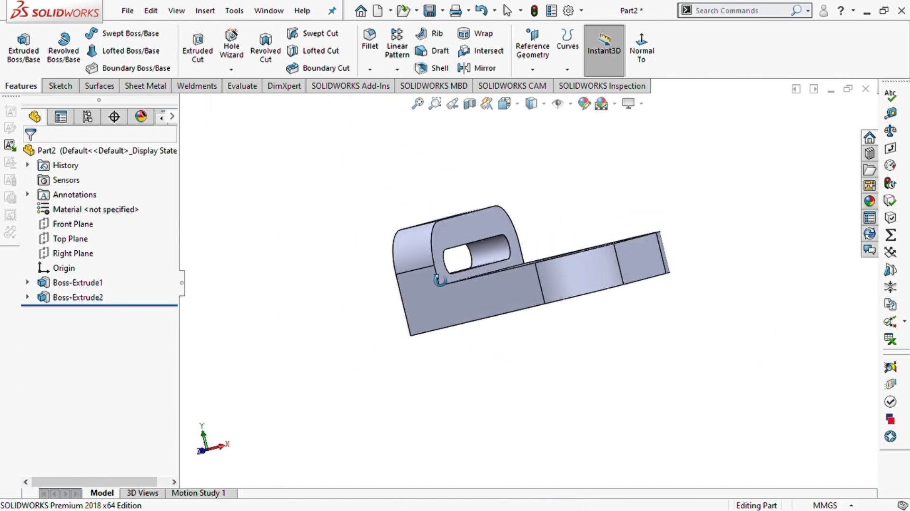